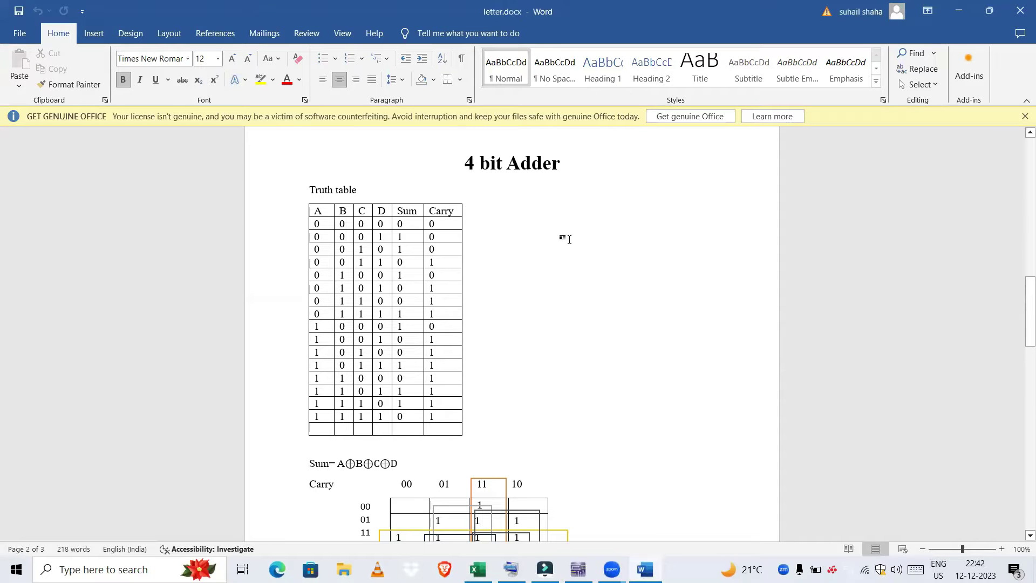
Step: Scroll past the truth table and Carry K-map to the AB+ABC+A'B+AB'C simplification page
{"action": "scroll", "coordinate": [570, 239], "scroll_direction": "down", "scroll_amount": 5}
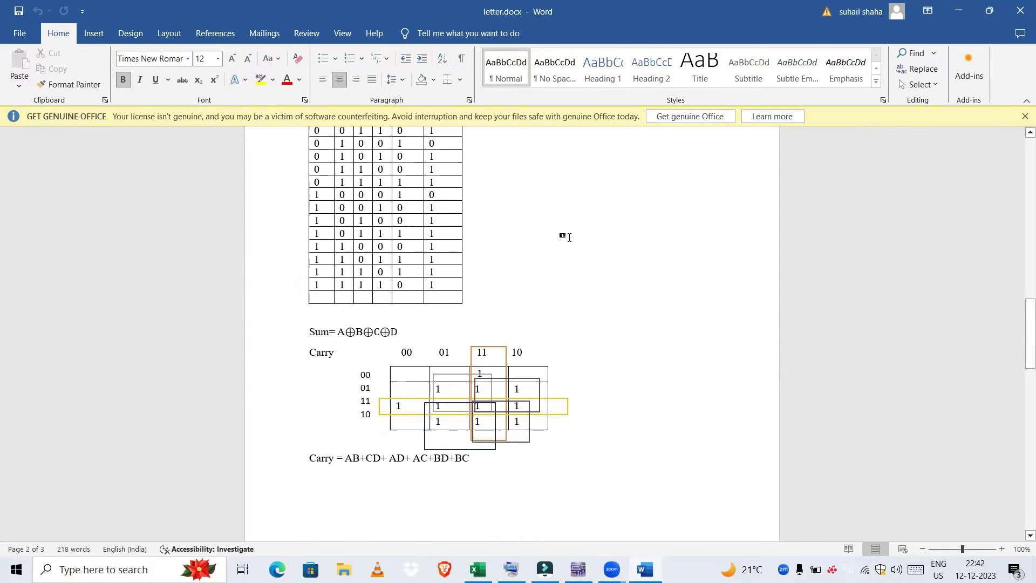
{"action": "scroll", "coordinate": [571, 238], "scroll_direction": "down", "scroll_amount": 9}
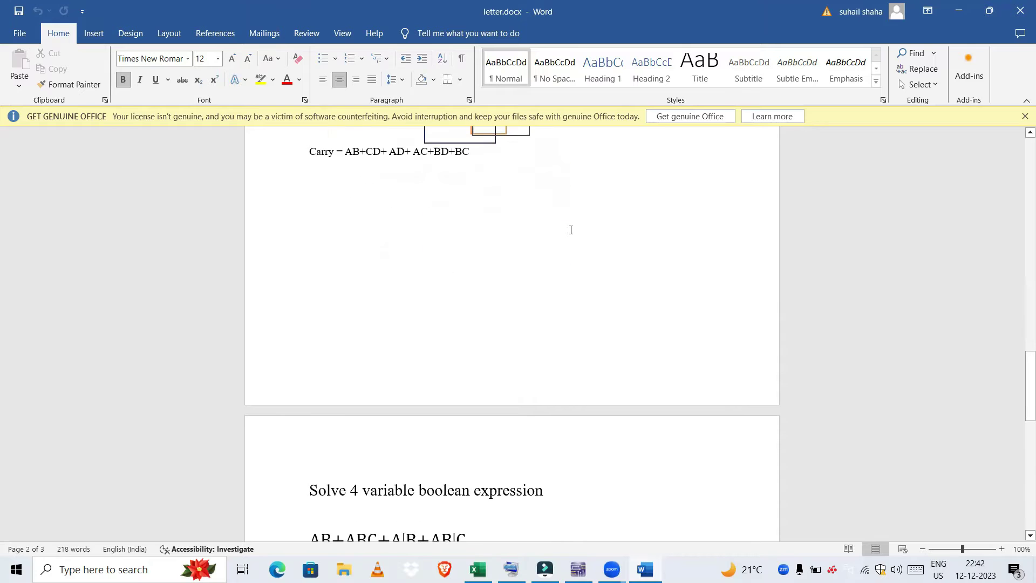
{"action": "scroll", "coordinate": [553, 237], "scroll_direction": "down", "scroll_amount": 1}
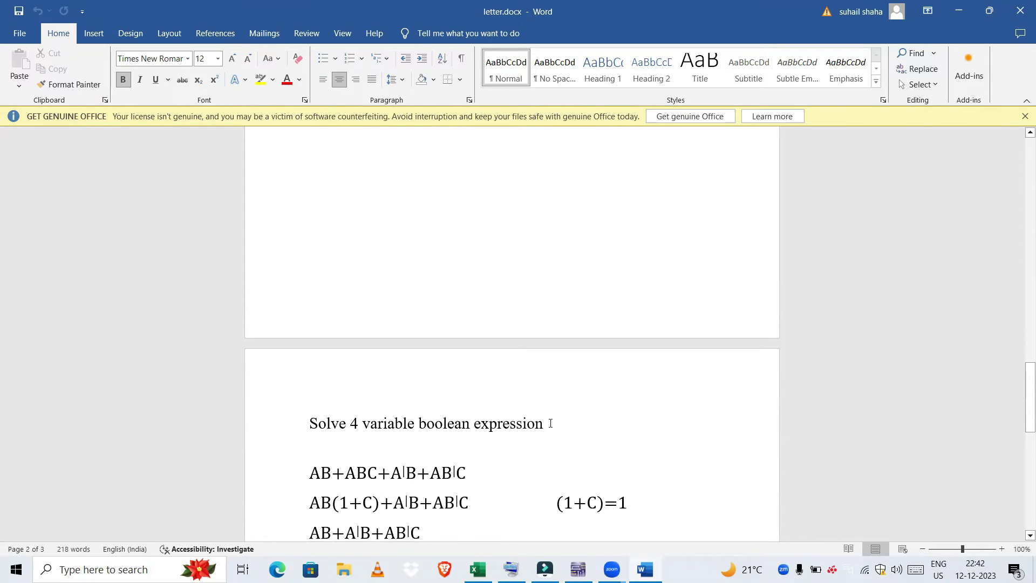
{"action": "scroll", "coordinate": [547, 421], "scroll_direction": "down", "scroll_amount": 2}
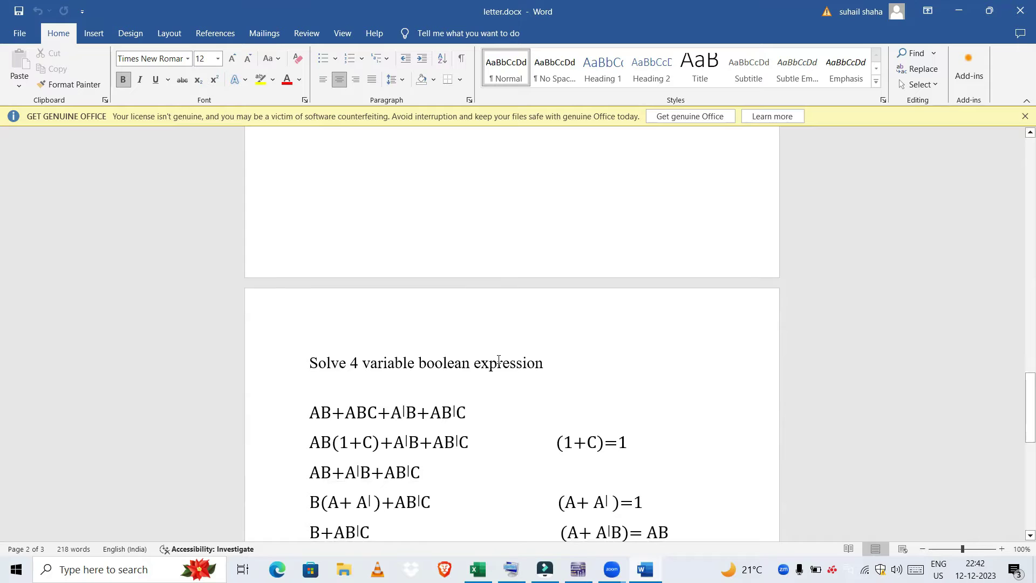
{"action": "scroll", "coordinate": [499, 360], "scroll_direction": "down", "scroll_amount": 2}
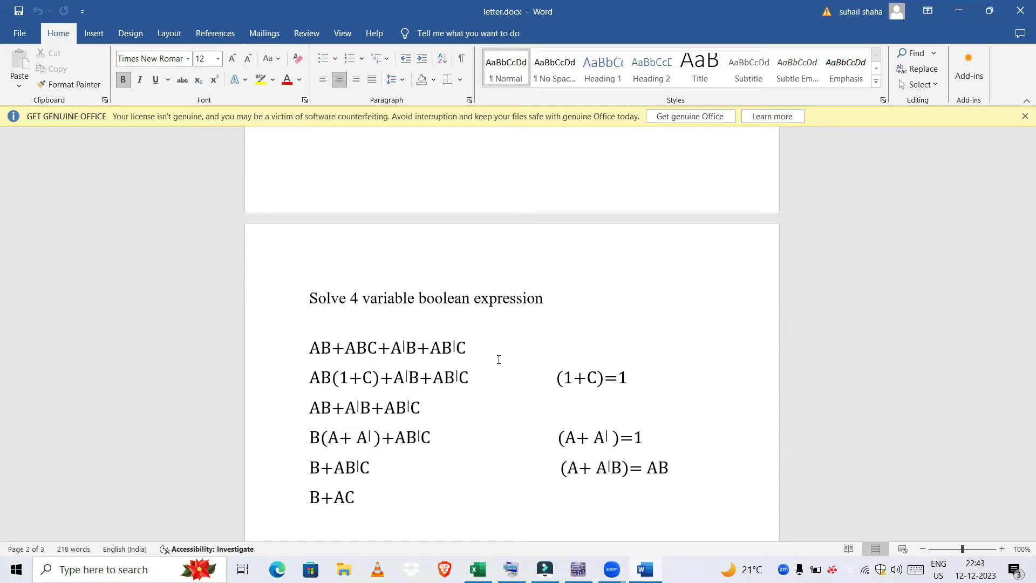
{"action": "left_click_drag", "start_coordinate": [499, 359], "coordinate": [502, 308]}
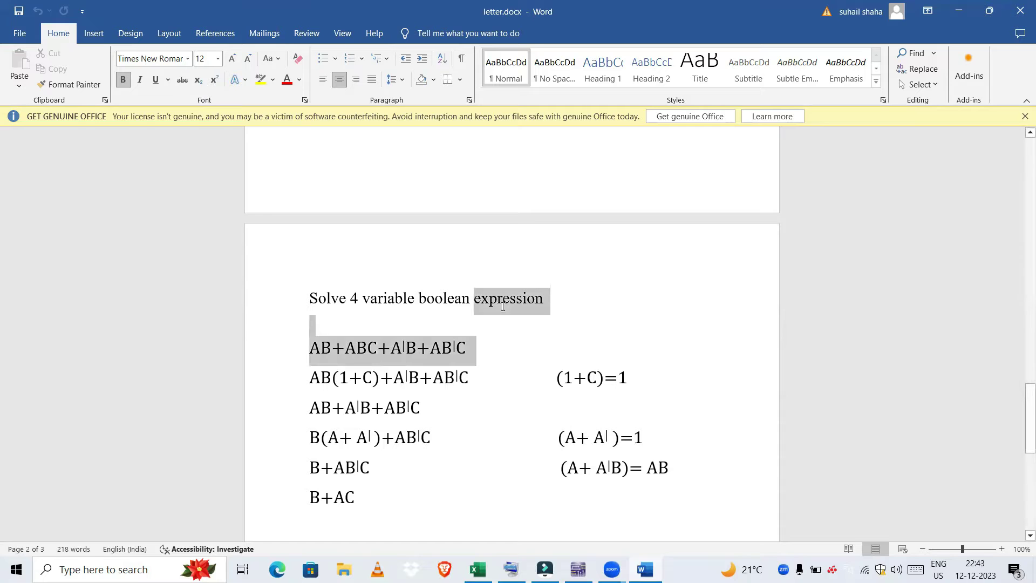
{"action": "left_click", "coordinate": [502, 362]}
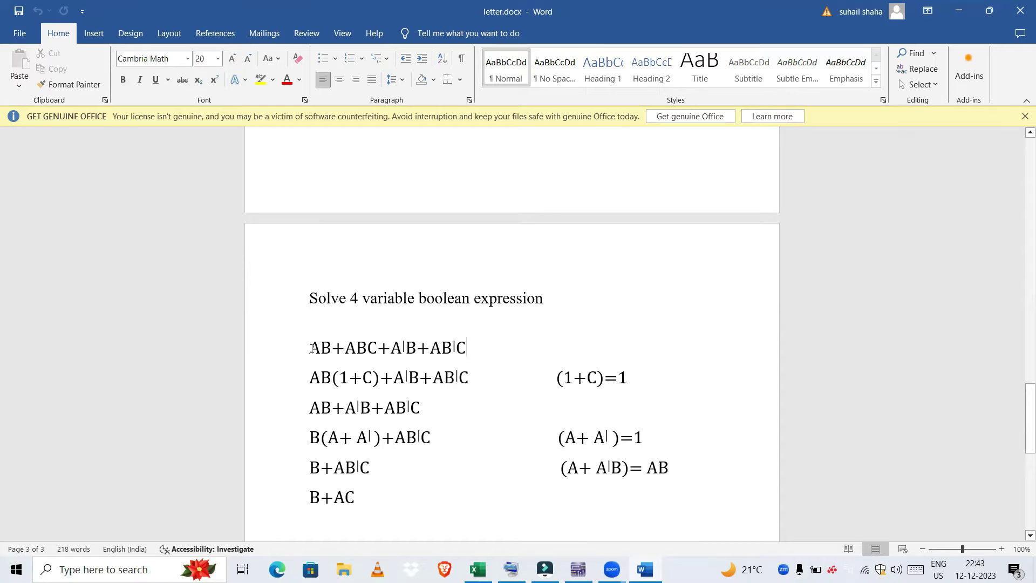
{"action": "left_click_drag", "start_coordinate": [312, 348], "coordinate": [336, 349]}
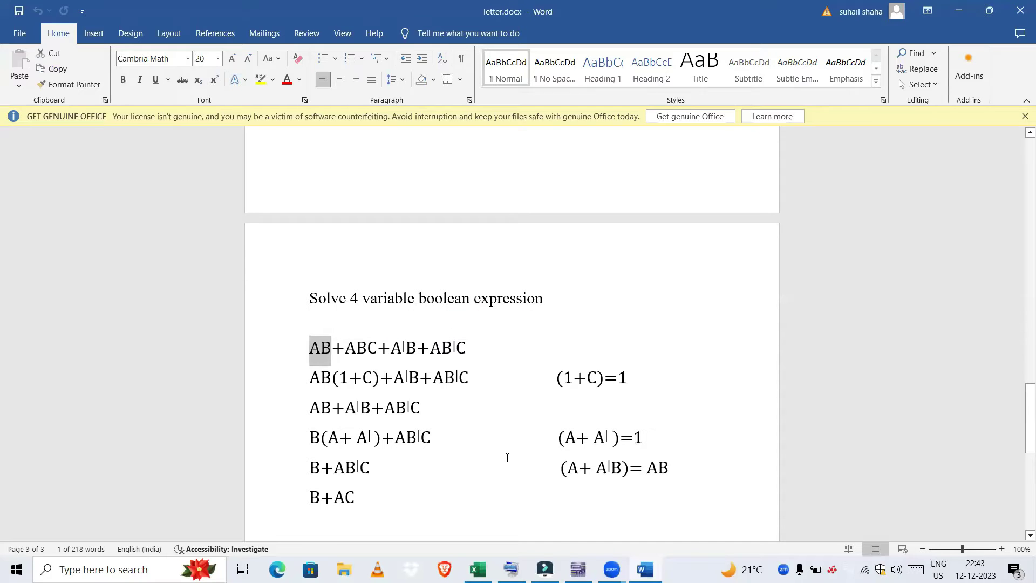
{"action": "left_click", "coordinate": [589, 536]}
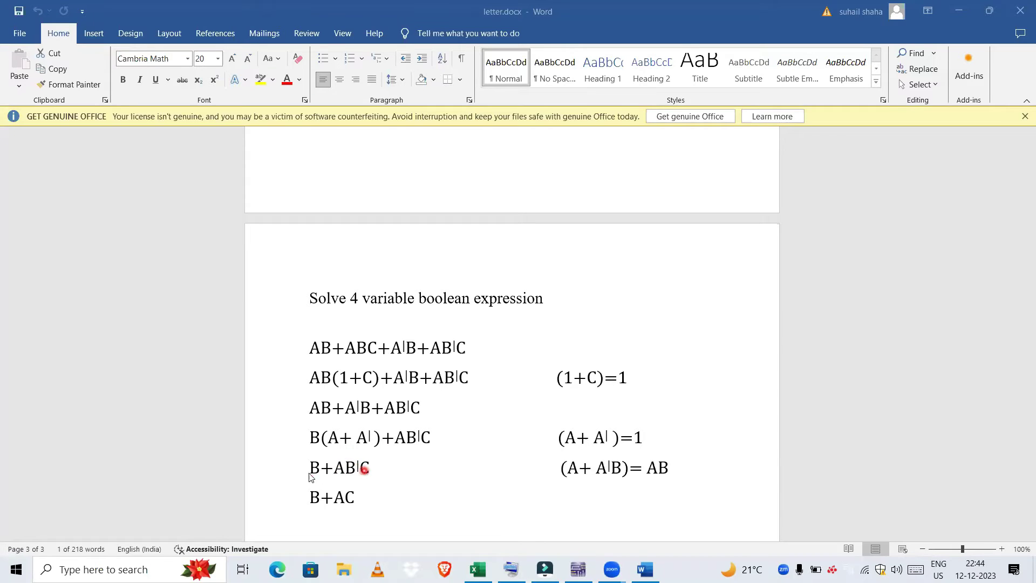
Step: Insert a plus sign so the side identity reads (A+A'B)= A+B
{"action": "type", "text": "+"}
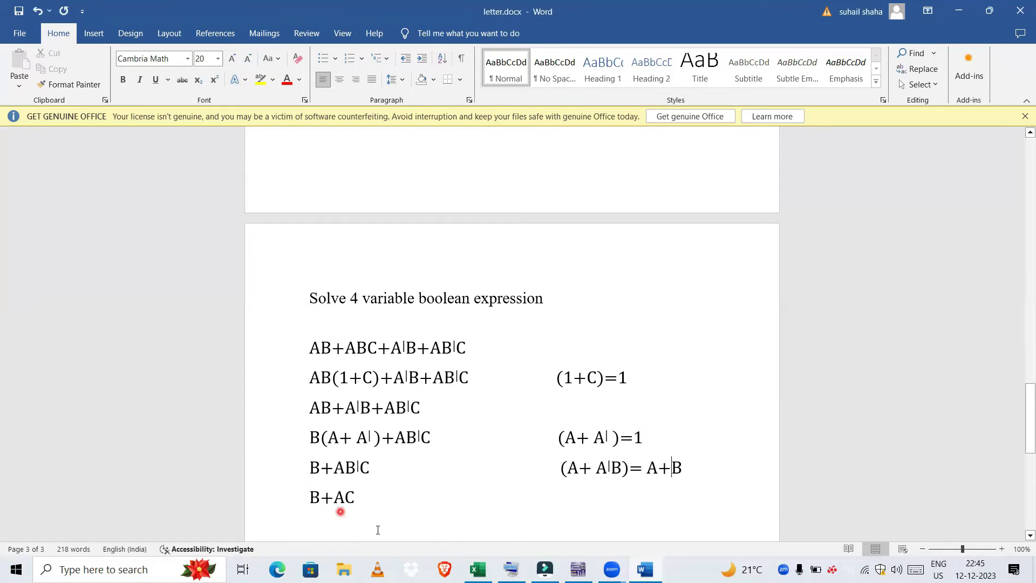
Step: In Multisim, drop function generators XFG1, XFG2 and XFG3 in a row at the canvas's top-left
{"action": "key", "text": "alt+Tab"}
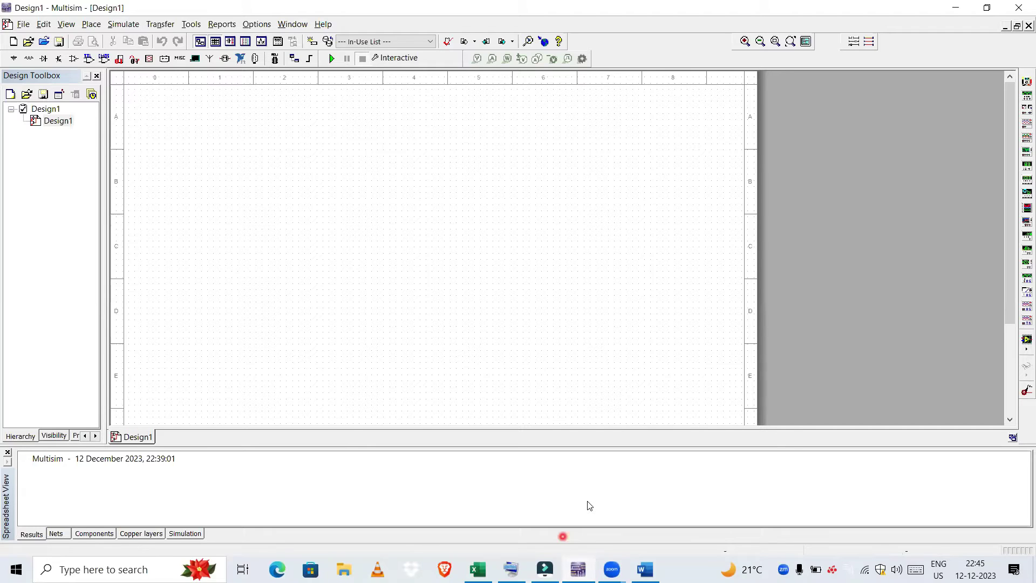
{"action": "left_click", "coordinate": [1023, 97]}
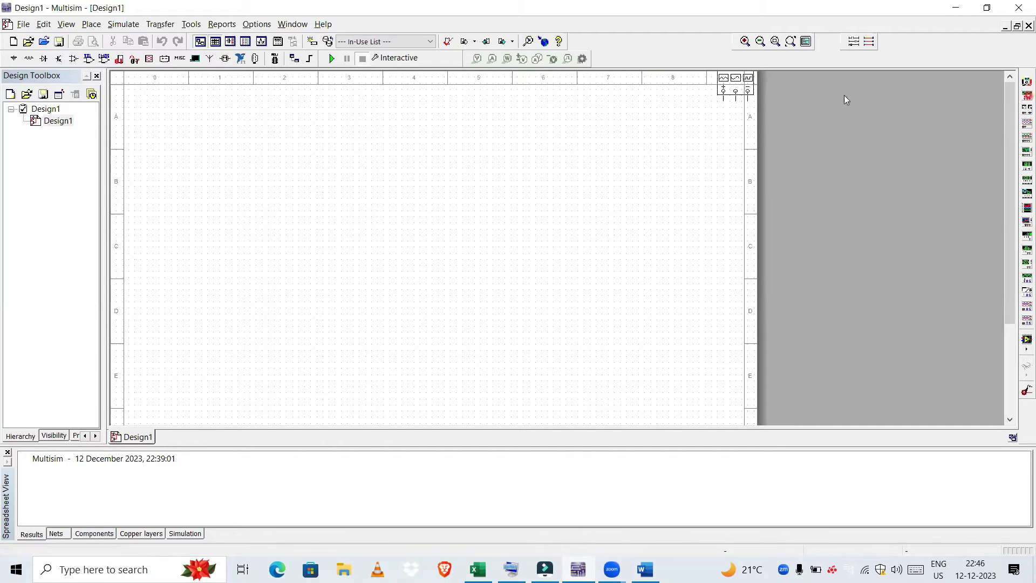
{"action": "left_click", "coordinate": [397, 155]}
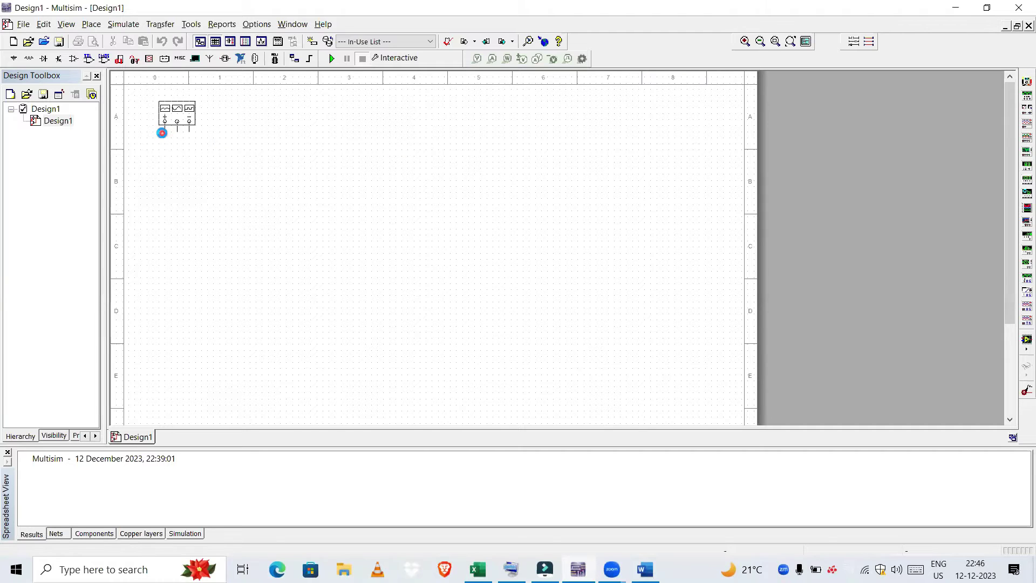
{"action": "left_click", "coordinate": [174, 130]}
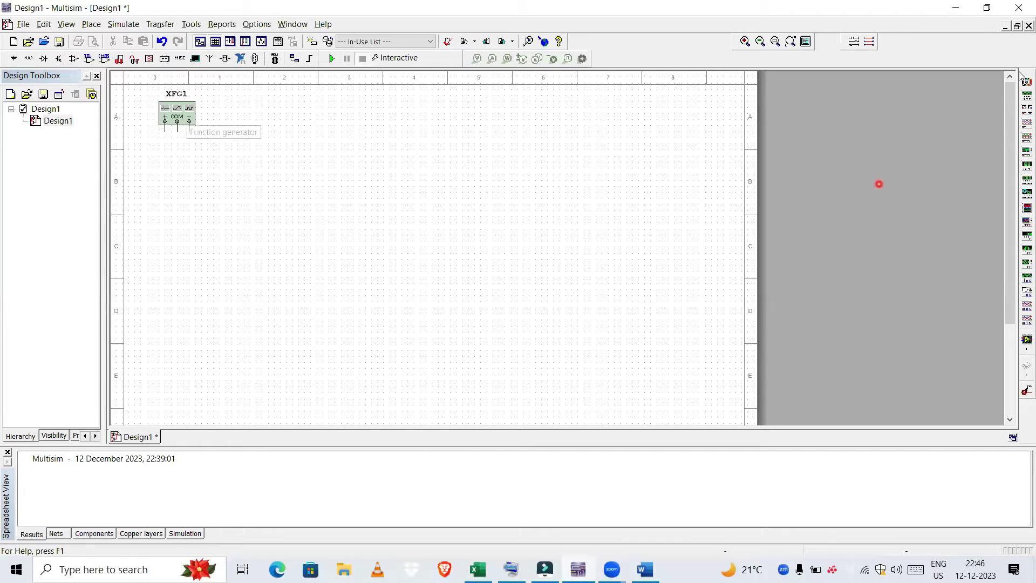
{"action": "left_click", "coordinate": [1025, 94]}
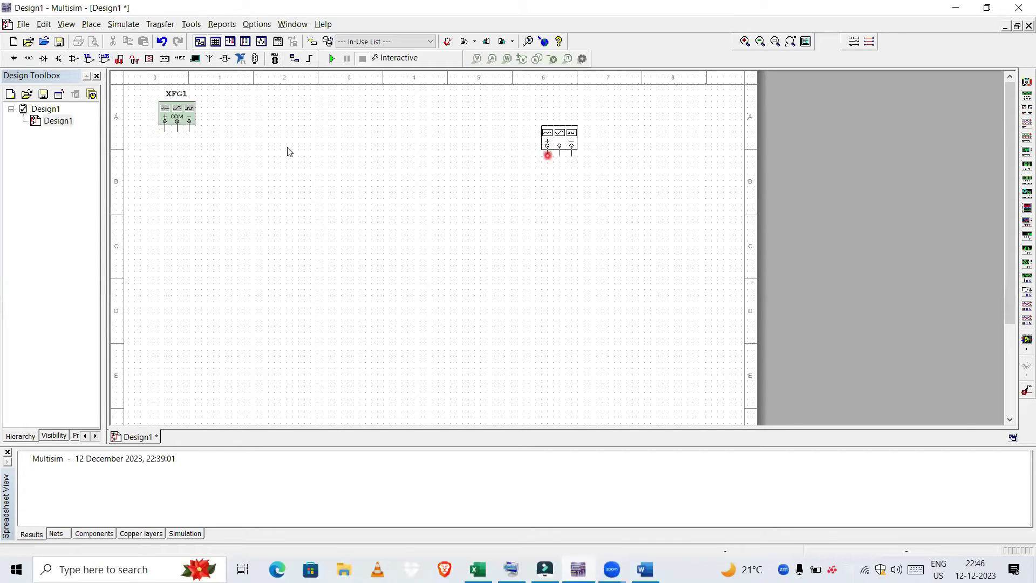
{"action": "left_click", "coordinate": [224, 131]}
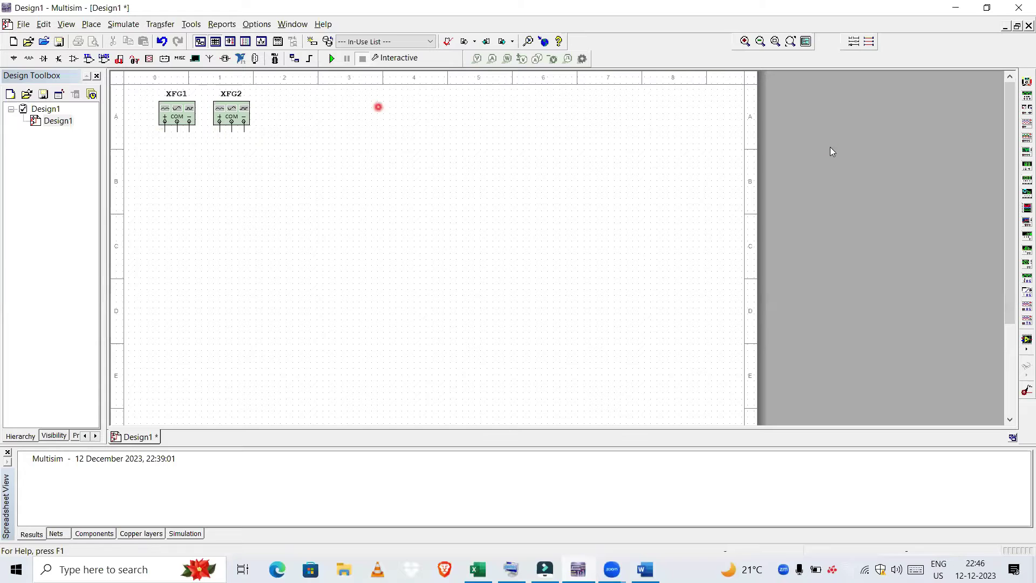
{"action": "left_click", "coordinate": [1018, 102]}
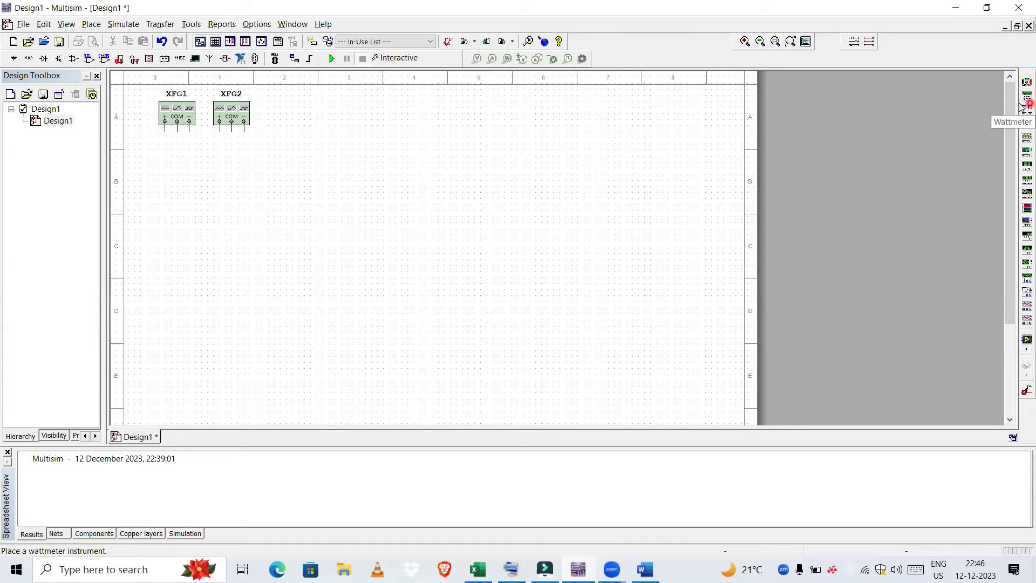
{"action": "left_click", "coordinate": [1028, 96]}
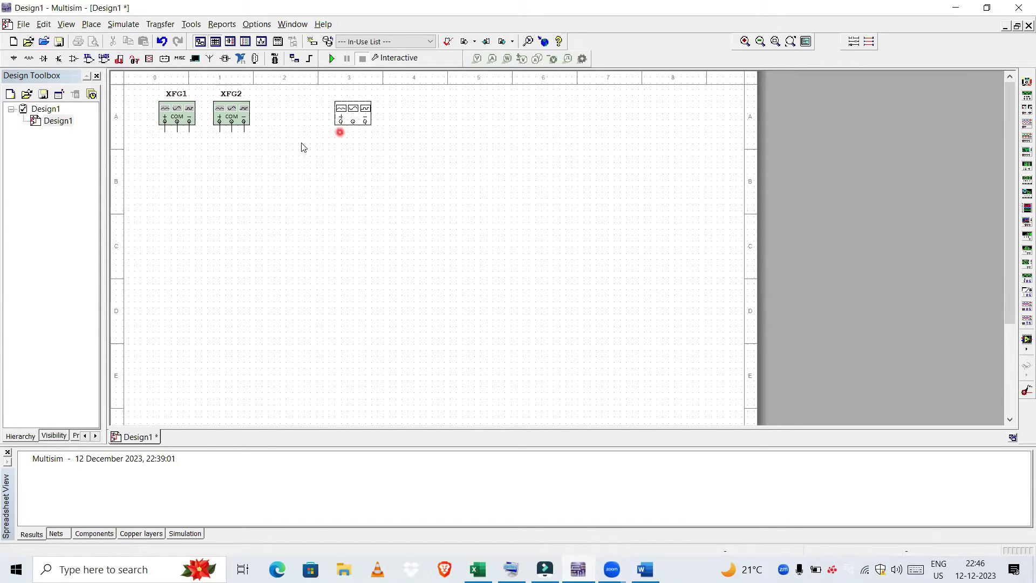
{"action": "left_click", "coordinate": [274, 132]}
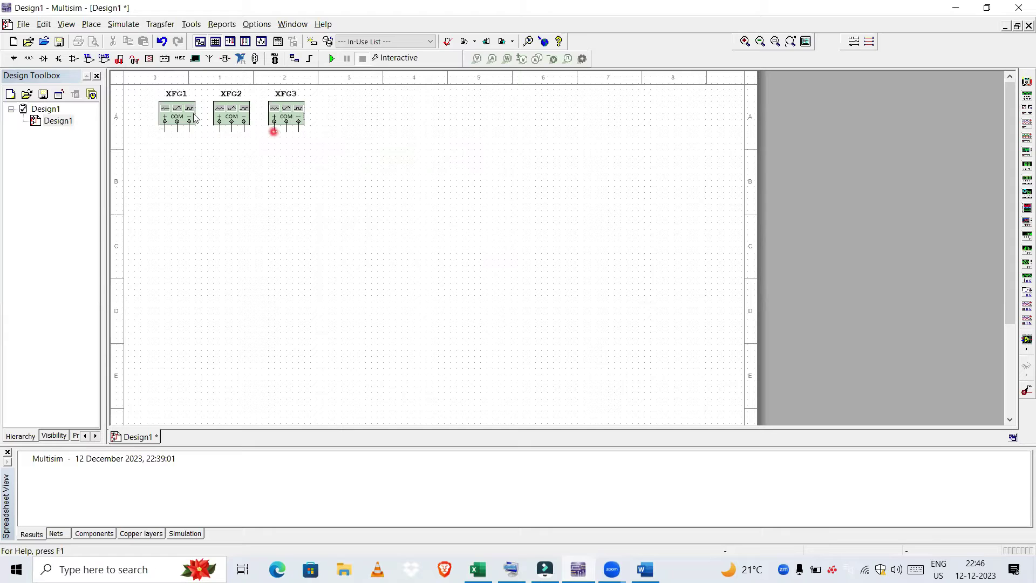
Step: Switch function generator XFG1 to a square-wave output and edit its frequency
{"action": "double_click", "coordinate": [171, 113]}
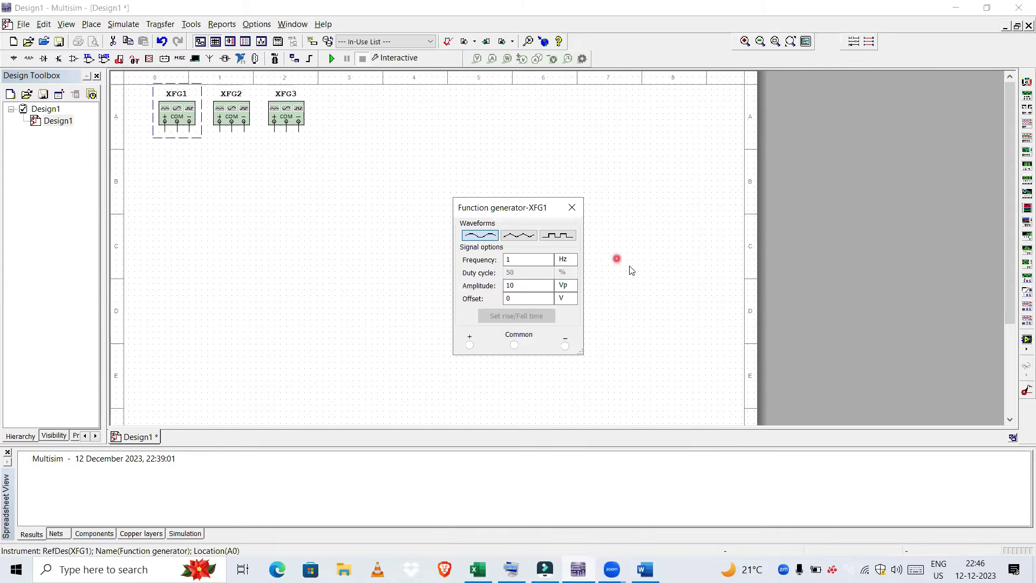
{"action": "left_click", "coordinate": [567, 238]}
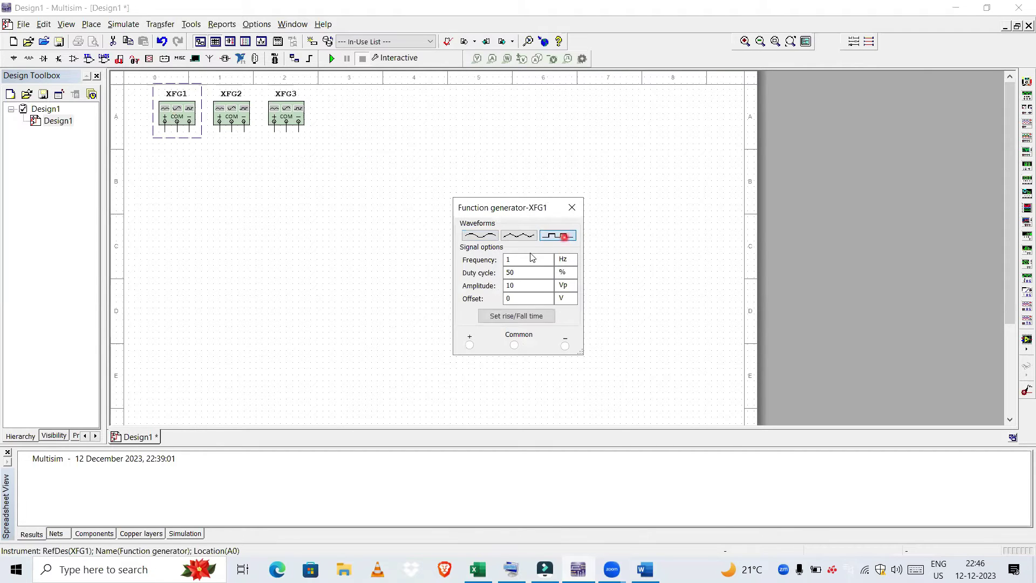
{"action": "left_click", "coordinate": [522, 263]}
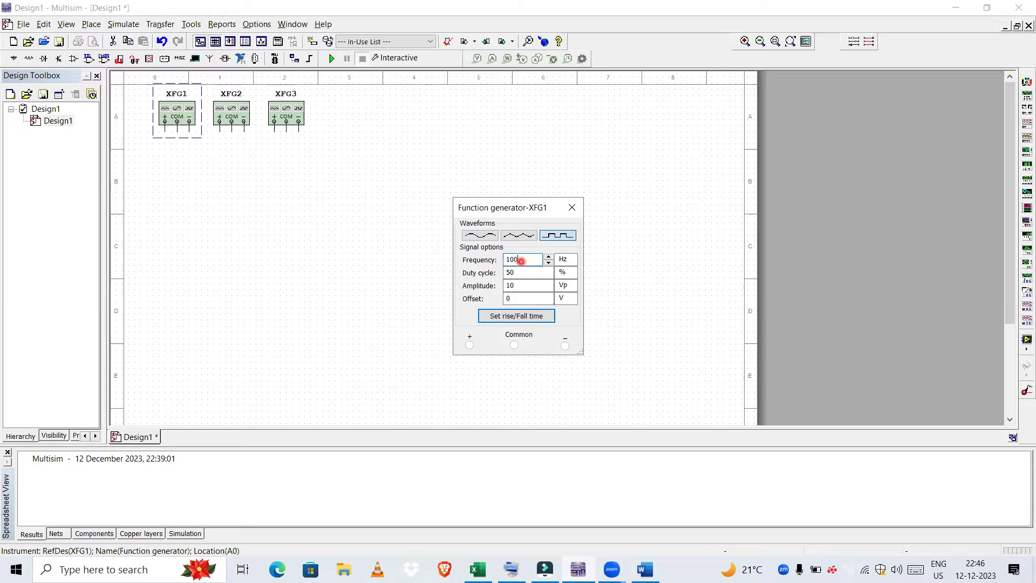
{"action": "left_click", "coordinate": [571, 208]}
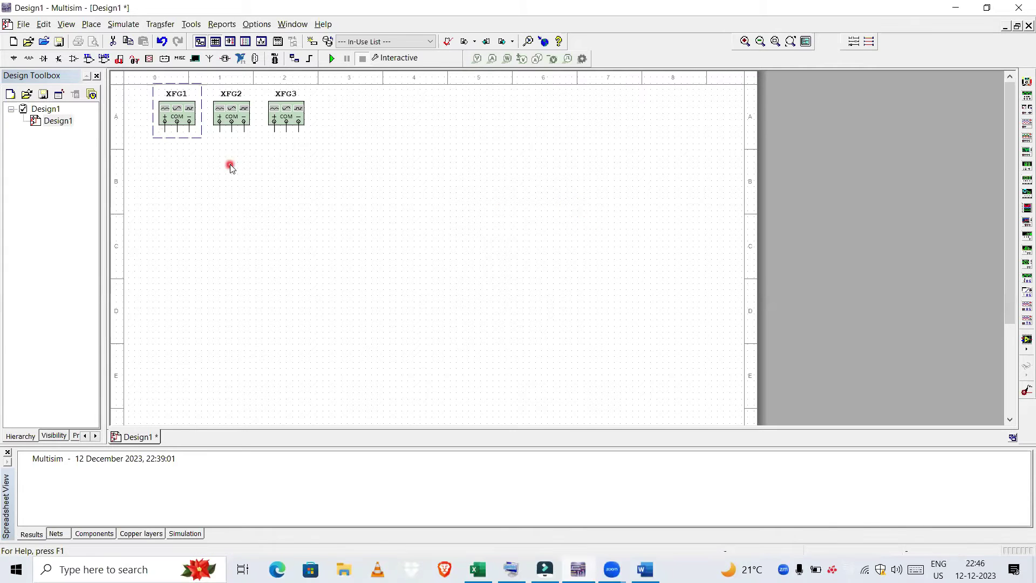
Step: Set function generator XFG2 to a square wave with frequency 25
{"action": "double_click", "coordinate": [235, 120]}
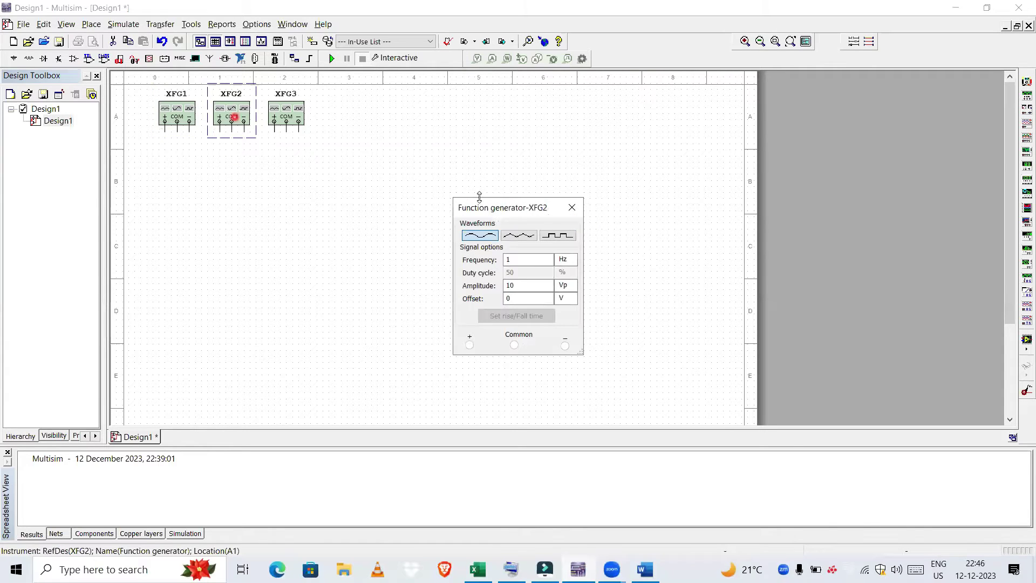
{"action": "left_click", "coordinate": [561, 236]}
{"action": "left_click", "coordinate": [524, 261]}
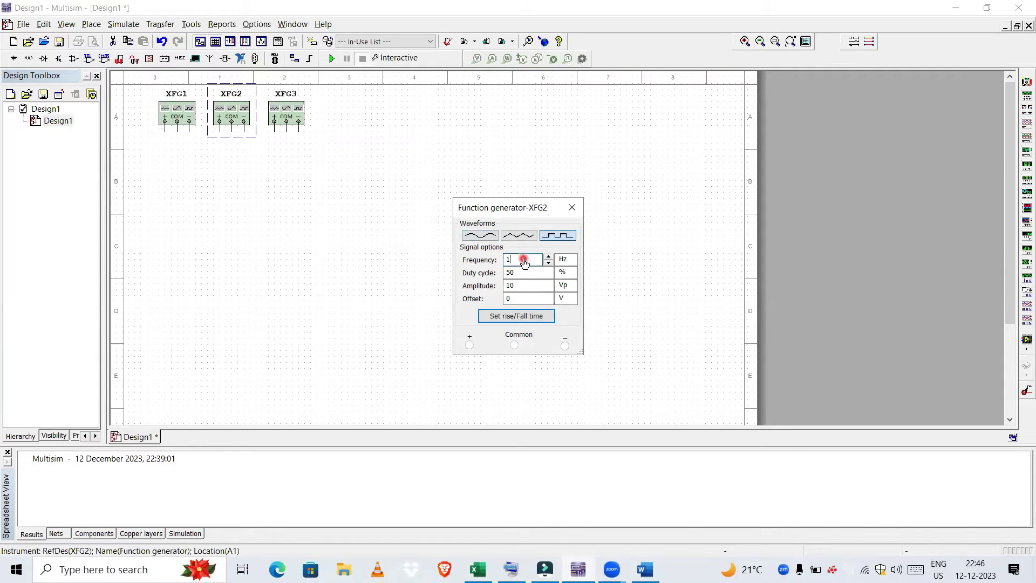
{"action": "type", "text": "25"}
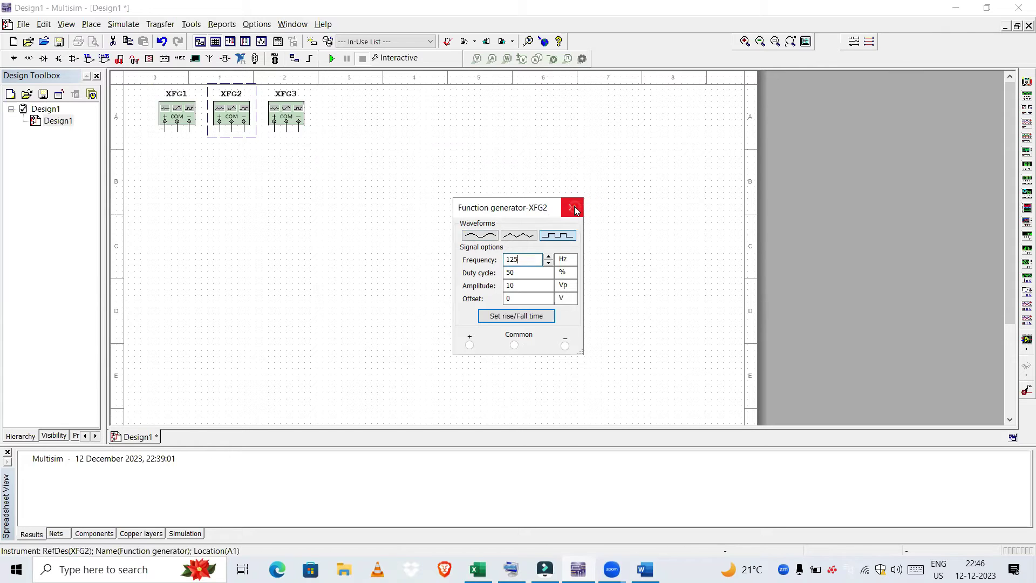
{"action": "left_click", "coordinate": [572, 208]}
Step: Set XFG3 to a 150 Hz square wave, then bring the Word derivation into view
{"action": "double_click", "coordinate": [294, 123]}
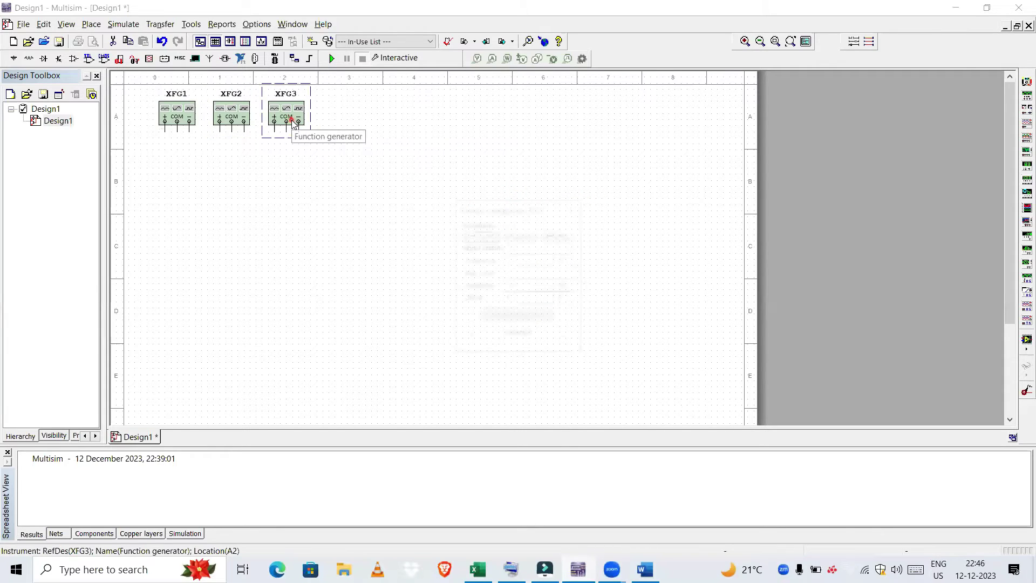
{"action": "left_click", "coordinate": [560, 236]}
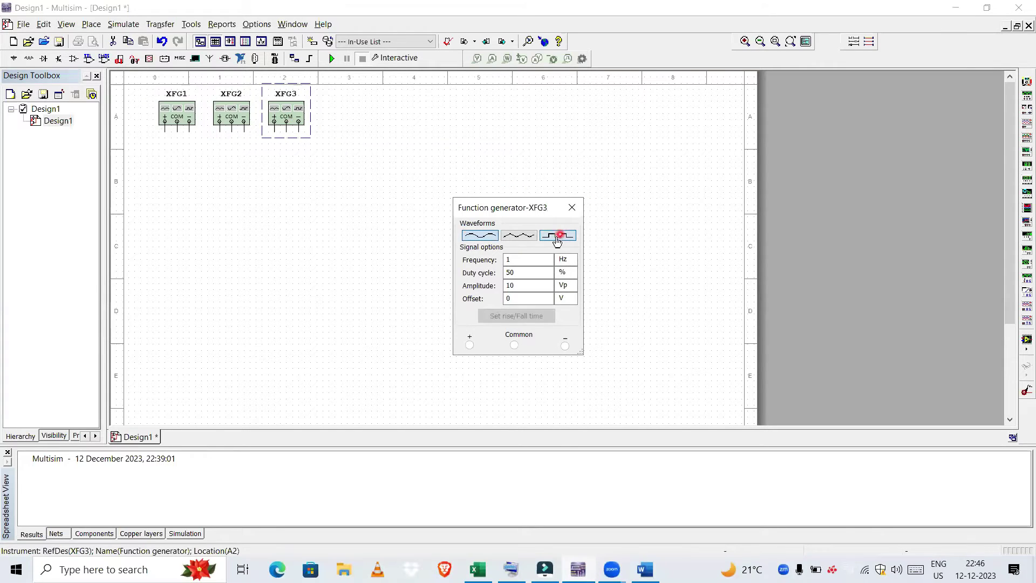
{"action": "left_click", "coordinate": [523, 262]}
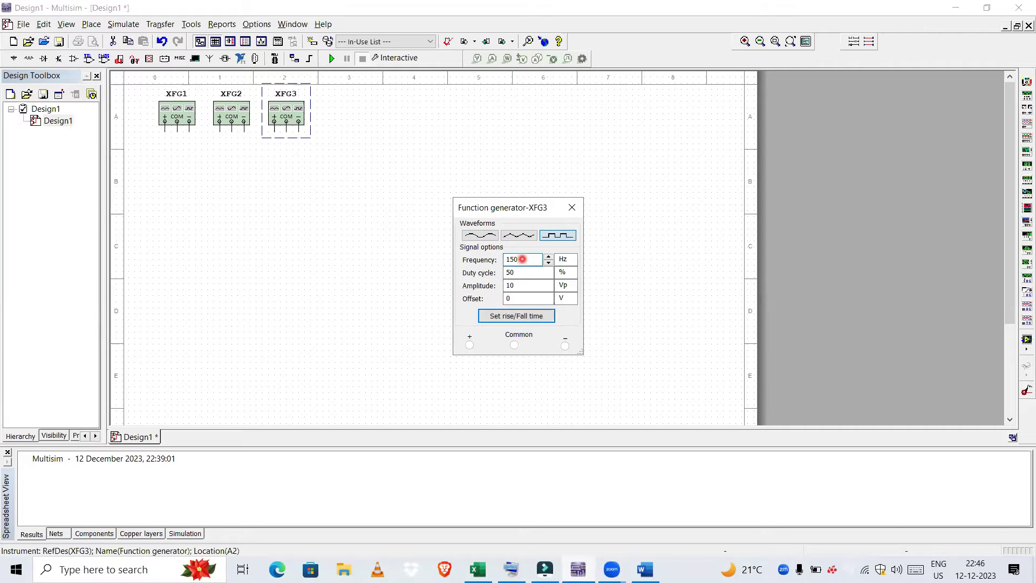
{"action": "left_click", "coordinate": [573, 208]}
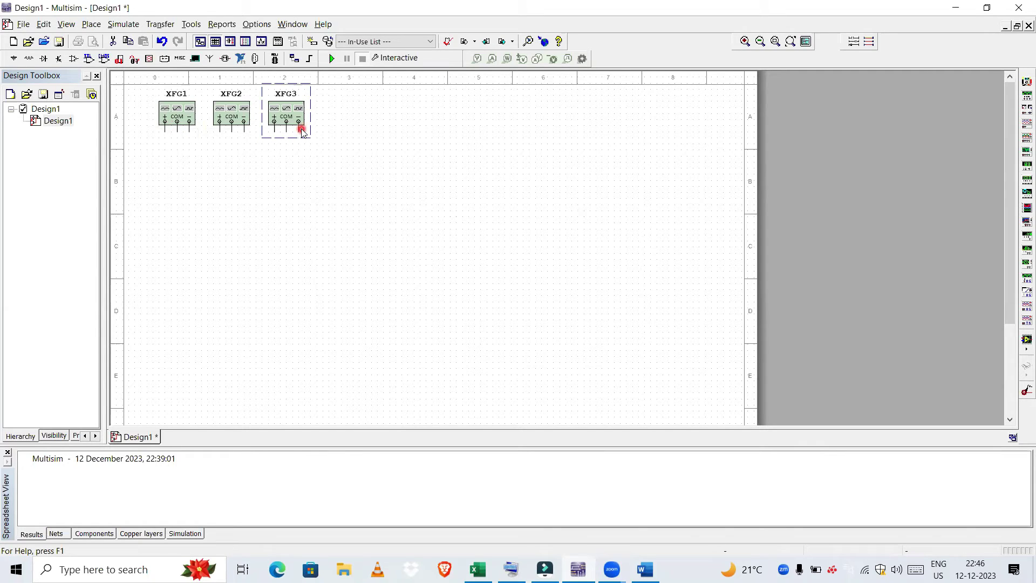
{"action": "left_click", "coordinate": [651, 575]}
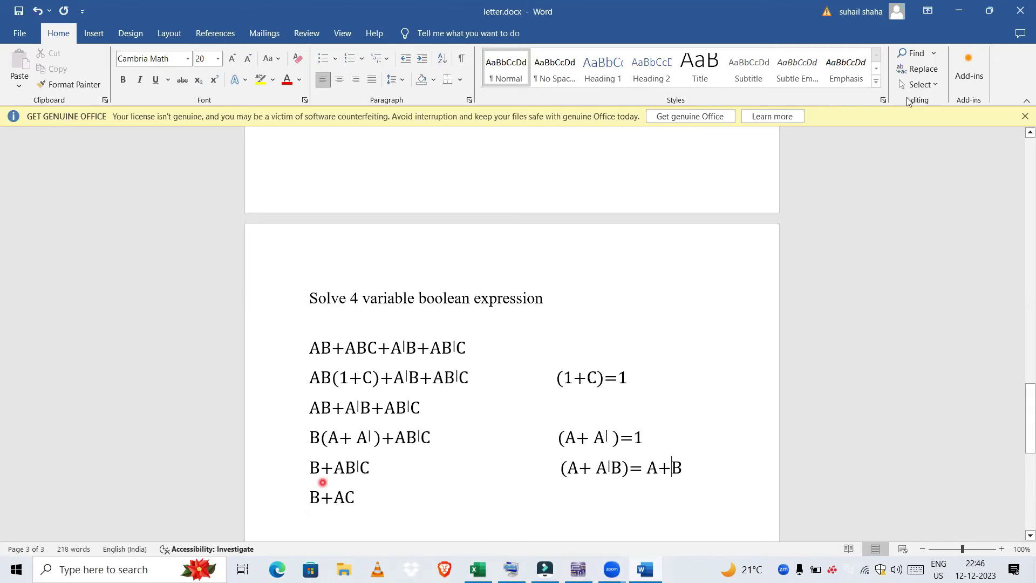
Step: Minimize Word after reviewing B+AC to get back to the Multisim schematic
{"action": "left_click", "coordinate": [958, 10]}
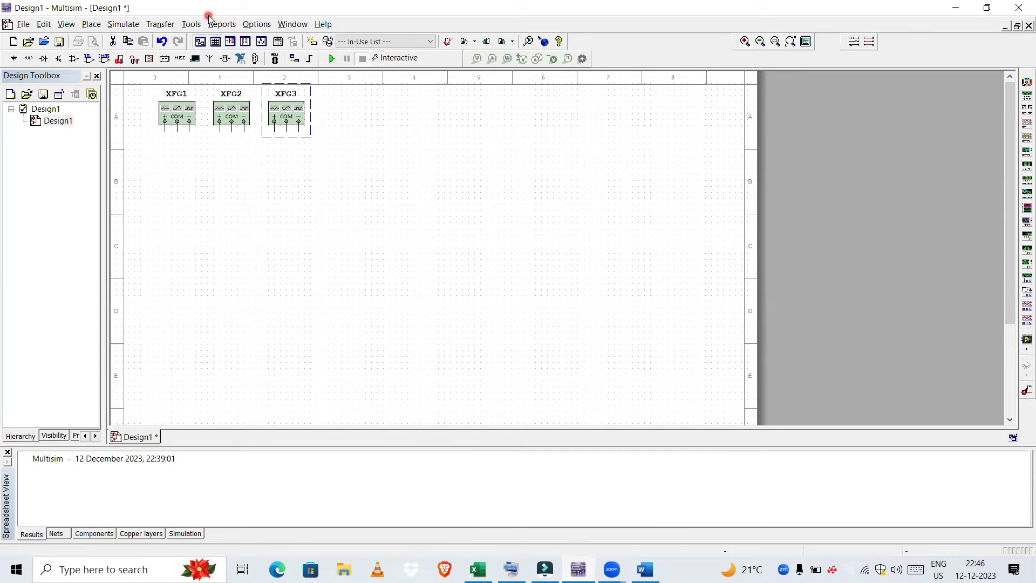
Step: Pick the 7409N quad 2-input AND gate from the TTL 74STD family, using section A
{"action": "left_click", "coordinate": [87, 63]}
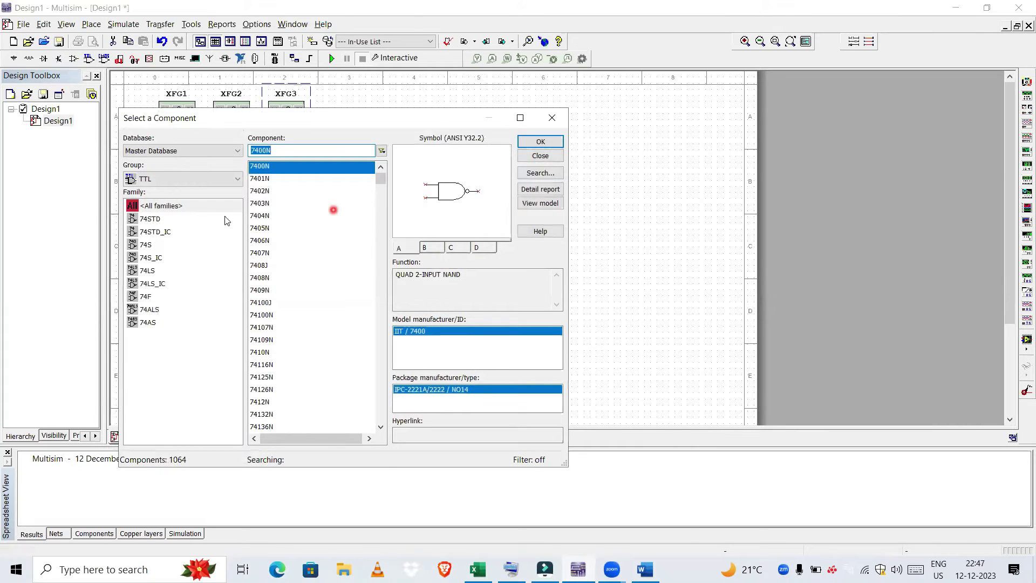
{"action": "left_click", "coordinate": [183, 217]}
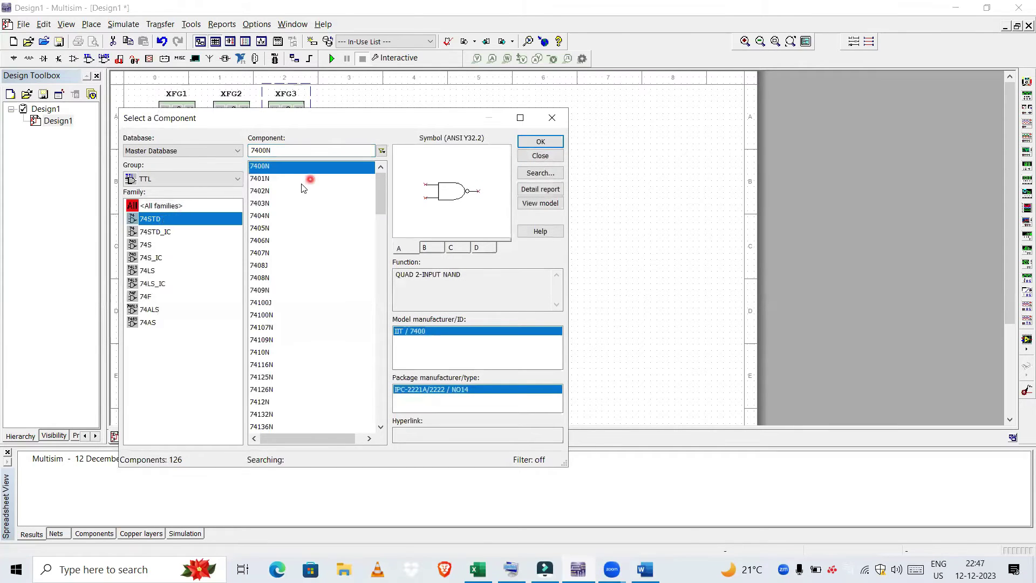
{"action": "left_click", "coordinate": [288, 314]}
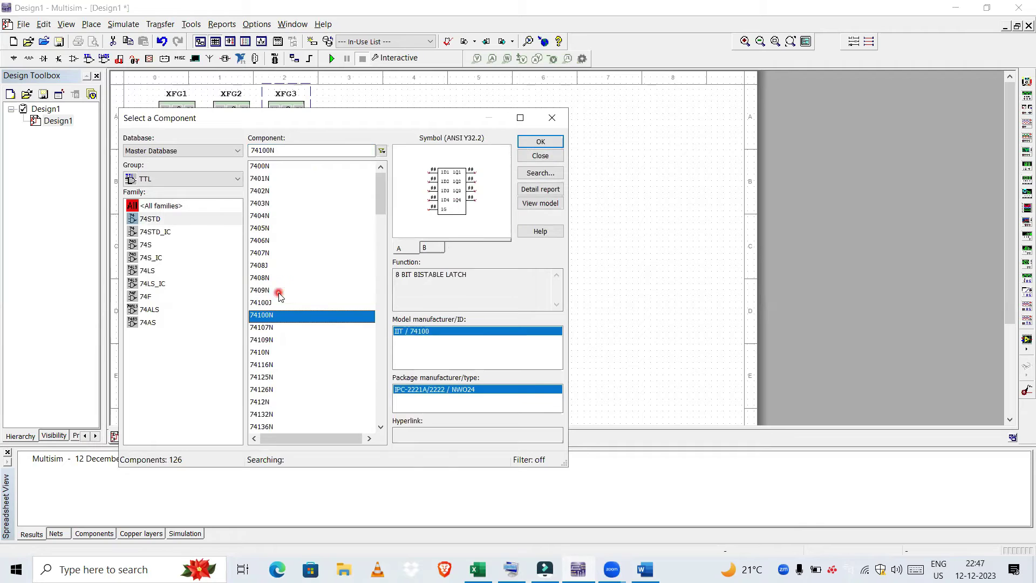
{"action": "left_click", "coordinate": [279, 291]}
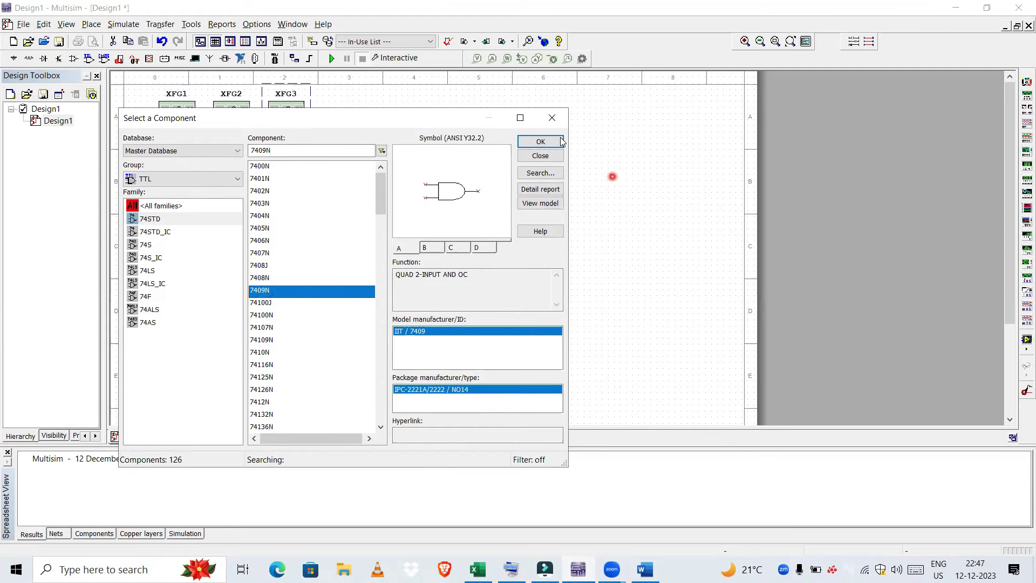
{"action": "left_click", "coordinate": [534, 145]}
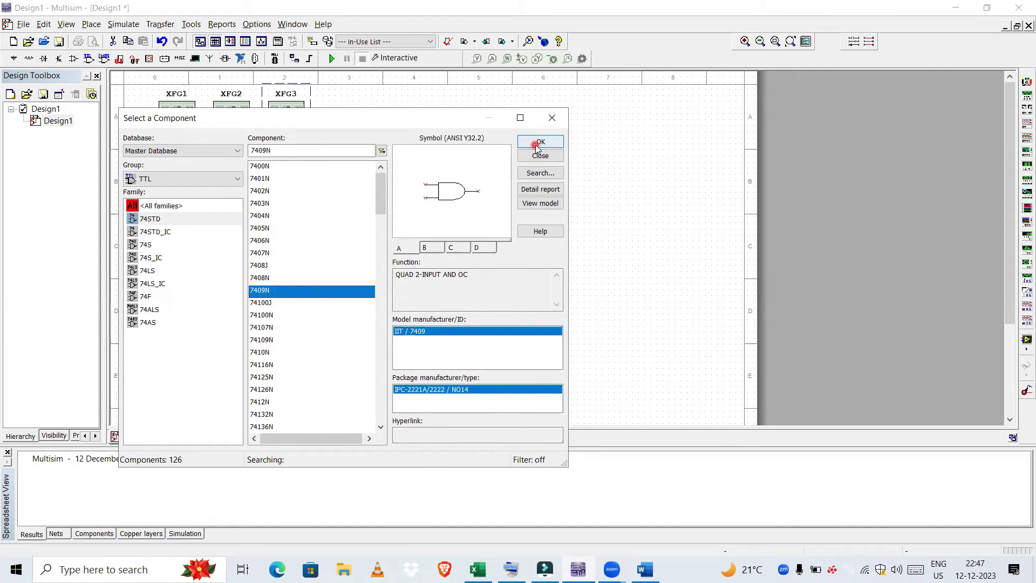
{"action": "left_click", "coordinate": [537, 145]}
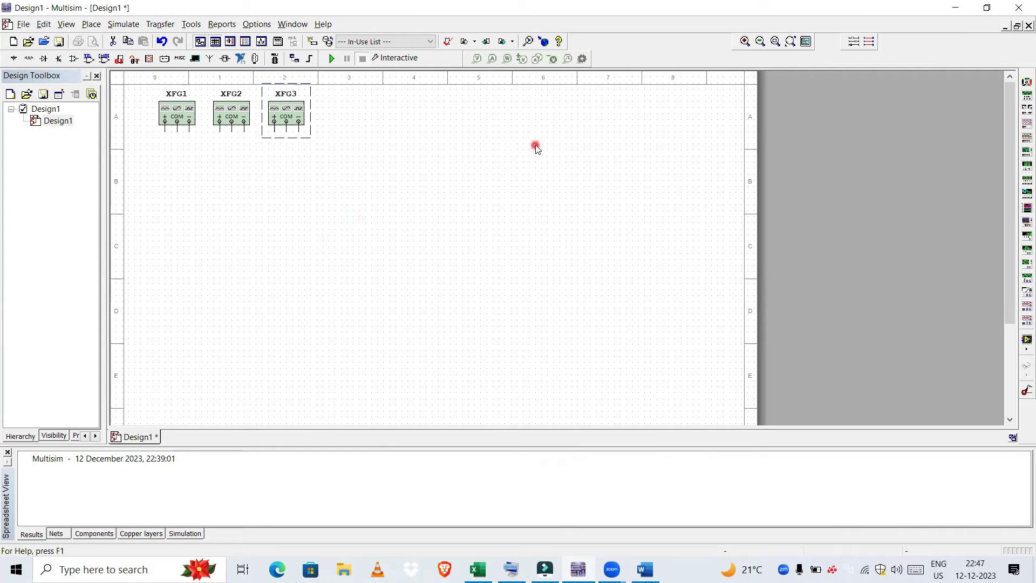
{"action": "left_click", "coordinate": [540, 149]}
Step: Place AND gate U1A below the generators, stopping further sections
{"action": "left_click", "coordinate": [253, 216]}
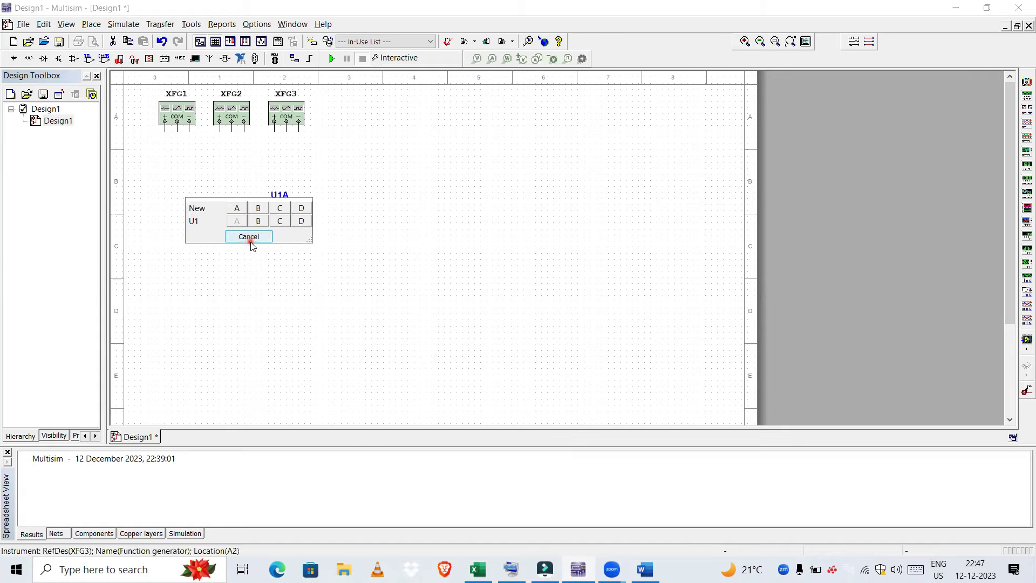
{"action": "left_click", "coordinate": [250, 242]}
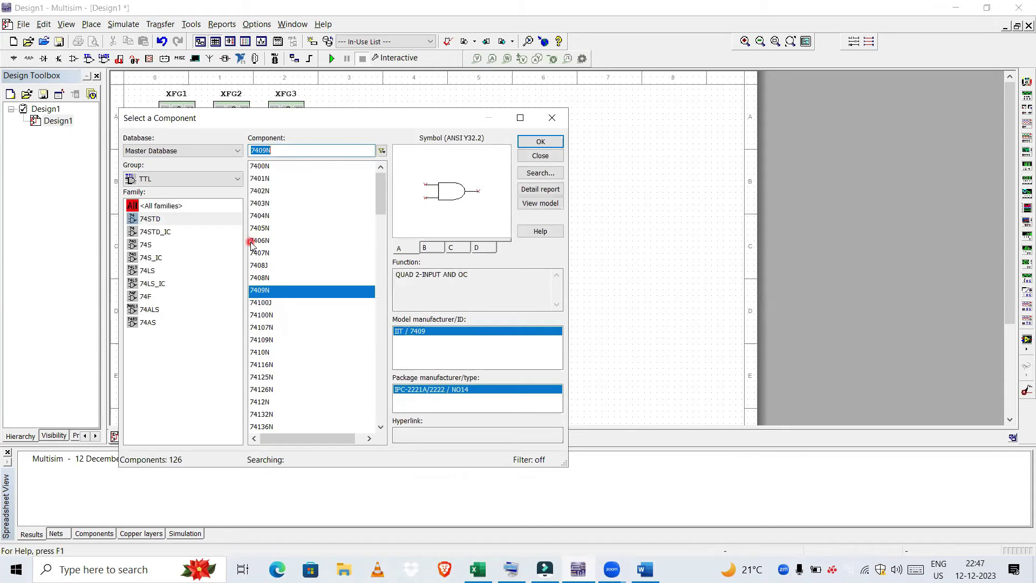
{"action": "left_click", "coordinate": [278, 315]}
Step: Select the 7432N quad 2-input OR gate and place U2A below-right of U1A
{"action": "left_click", "coordinate": [253, 303]}
{"action": "left_click", "coordinate": [260, 316]}
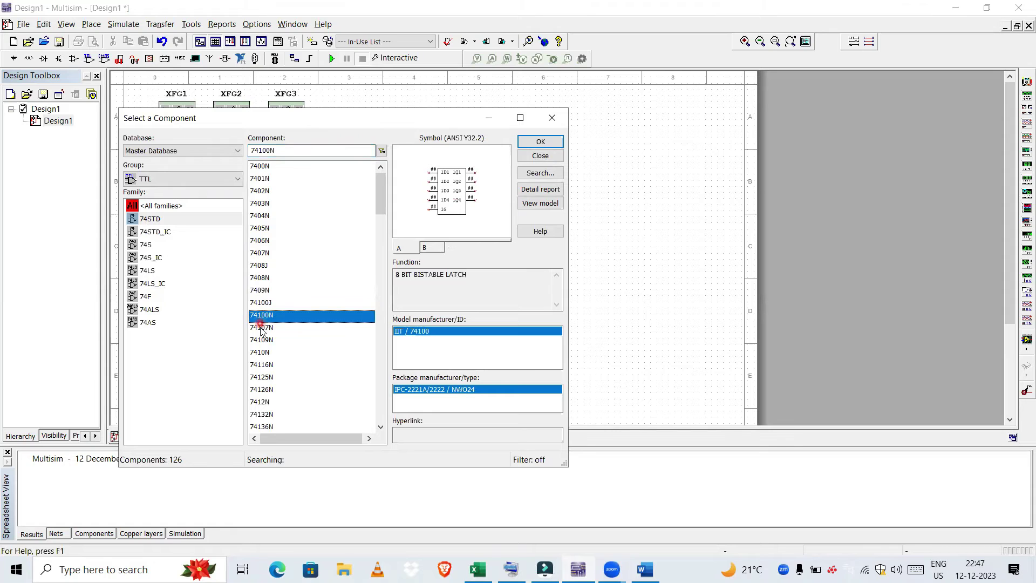
{"action": "left_click", "coordinate": [260, 328]}
{"action": "left_click", "coordinate": [262, 339]}
{"action": "key", "text": "Down"}
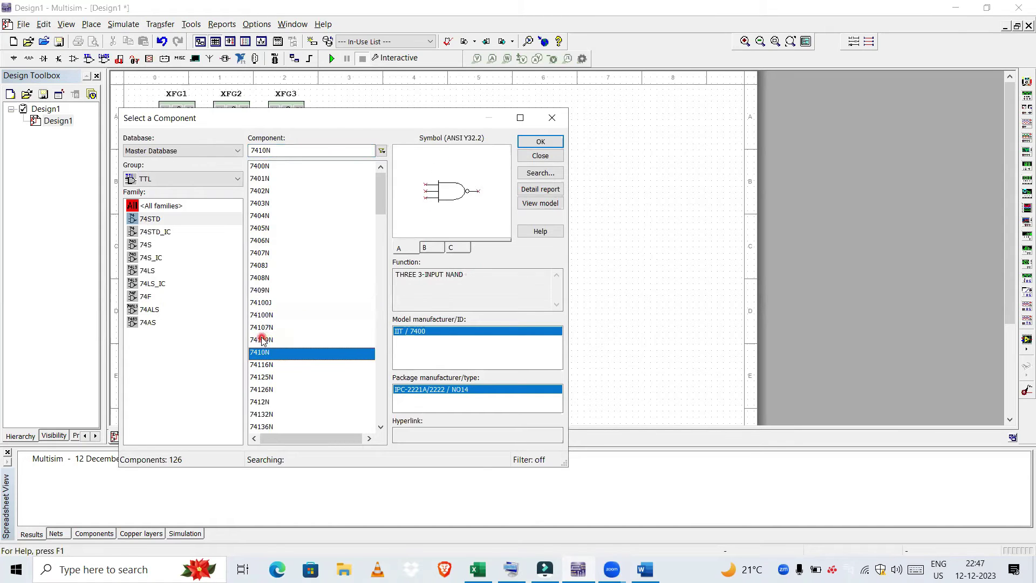
{"action": "scroll", "coordinate": [261, 340], "scroll_direction": "down", "scroll_amount": 20}
{"action": "left_click", "coordinate": [268, 393]}
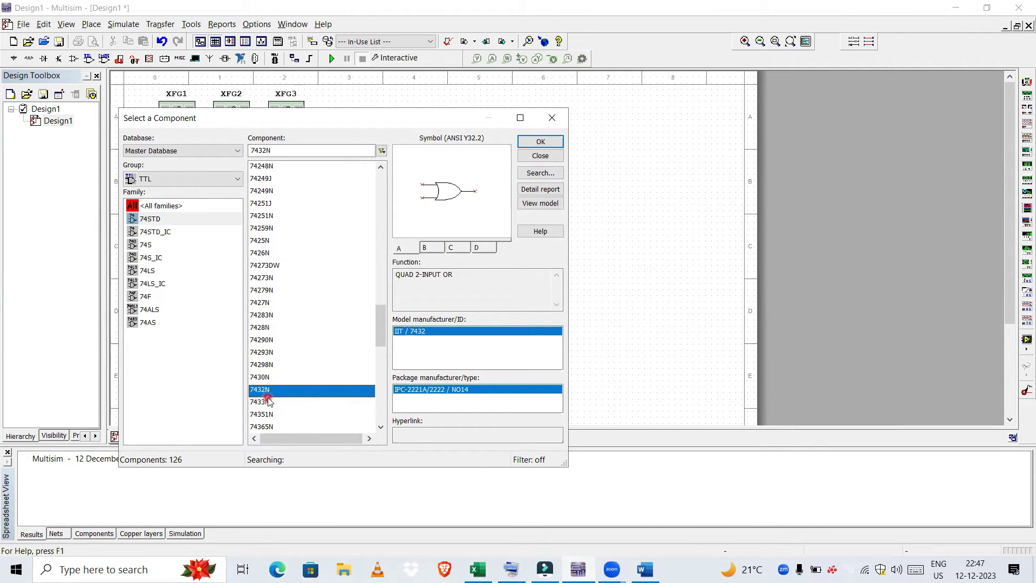
{"action": "left_click", "coordinate": [538, 140]}
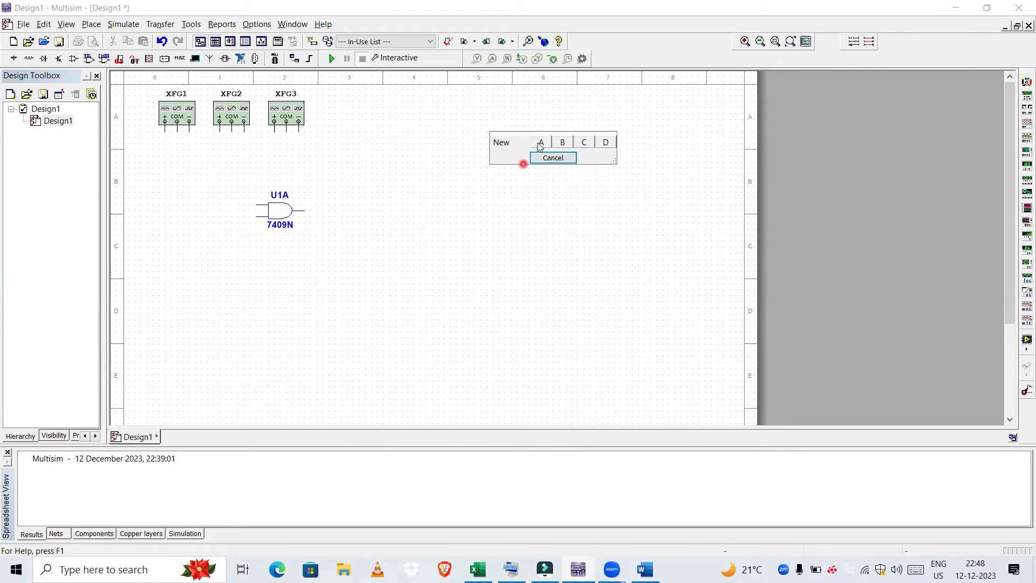
{"action": "left_click", "coordinate": [542, 142]}
{"action": "left_click", "coordinate": [372, 260]}
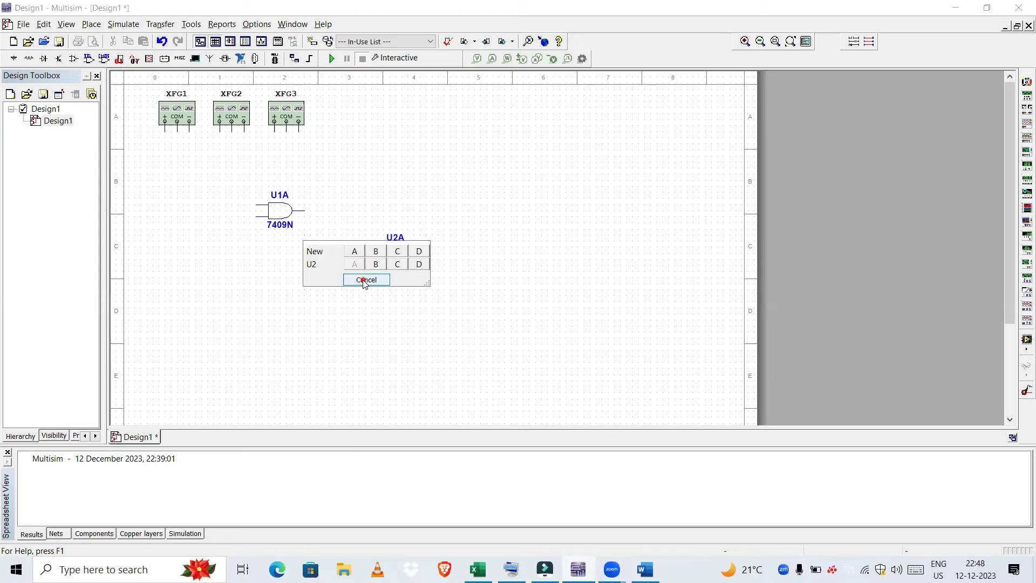
{"action": "left_click", "coordinate": [364, 279]}
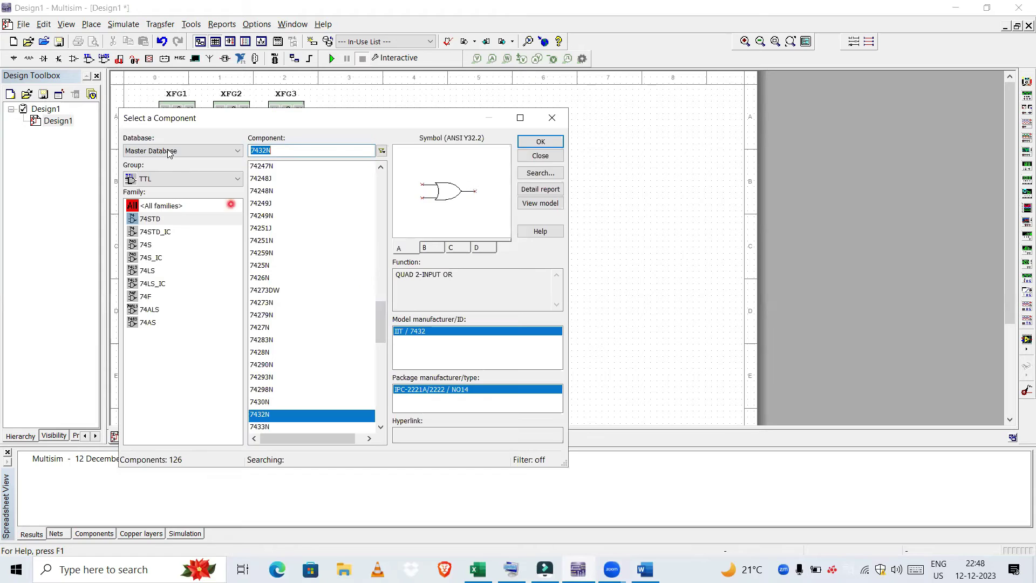
{"action": "left_click", "coordinate": [552, 130]}
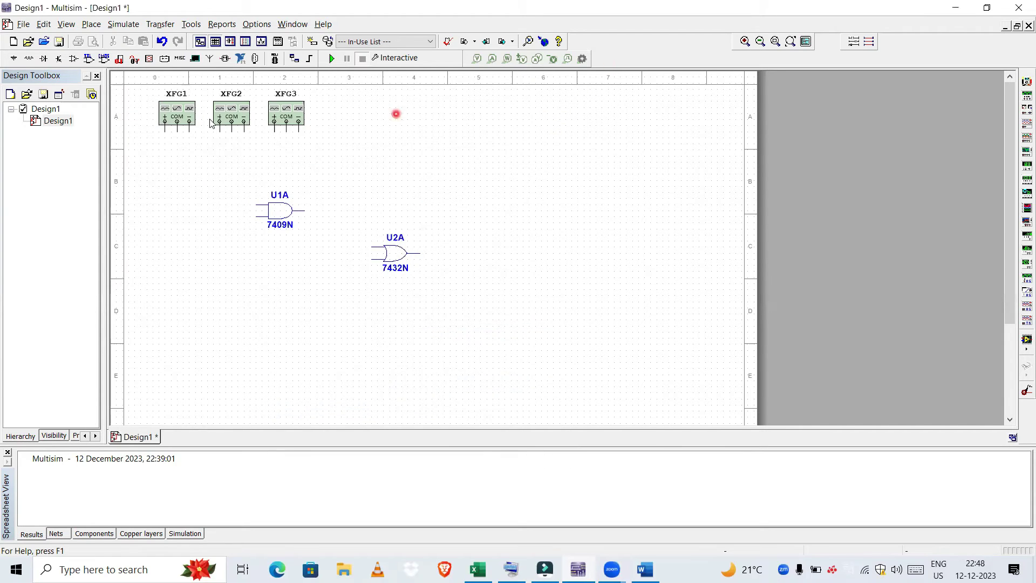
Step: Wire XFG1's and XFG3's positive outputs to U1A's upper and lower inputs
{"action": "left_click", "coordinate": [163, 130]}
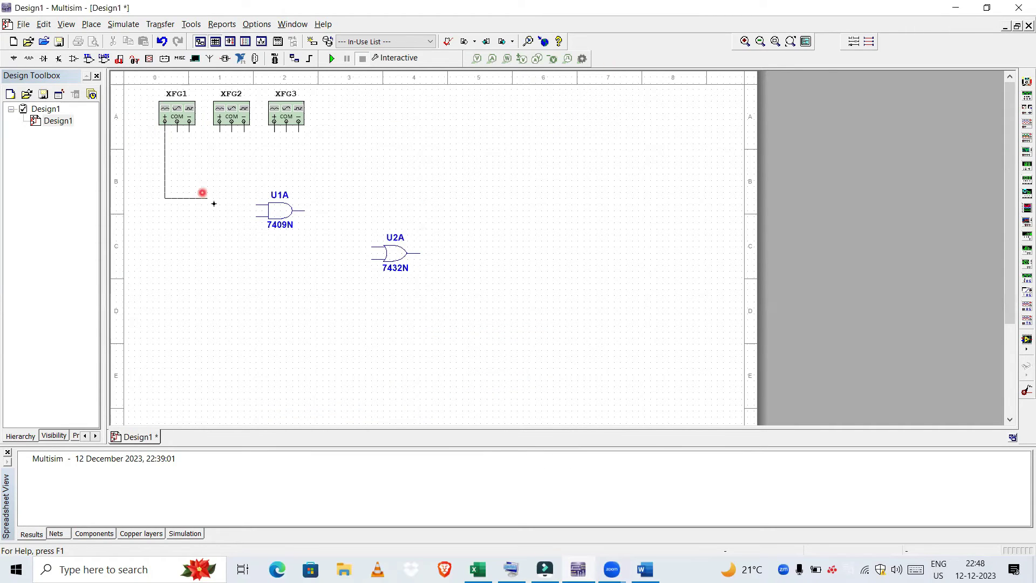
{"action": "left_click", "coordinate": [255, 204]}
{"action": "left_click", "coordinate": [274, 131]}
{"action": "left_click", "coordinate": [255, 216]}
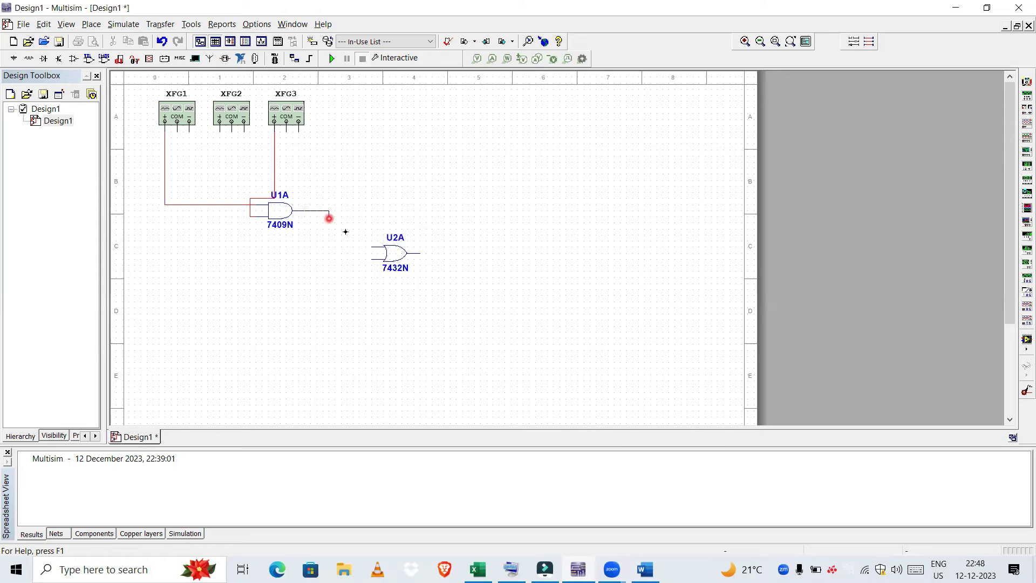
Step: Wire U1A's output and XFG2's positive output to U2A's two inputs
{"action": "left_click", "coordinate": [373, 246]}
{"action": "left_click", "coordinate": [219, 130]}
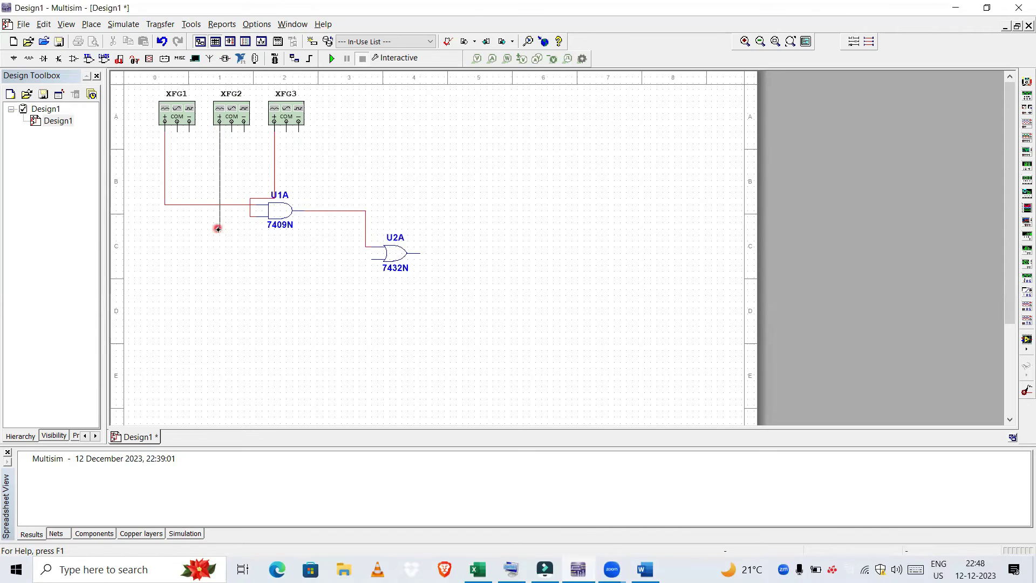
{"action": "left_click", "coordinate": [370, 259]}
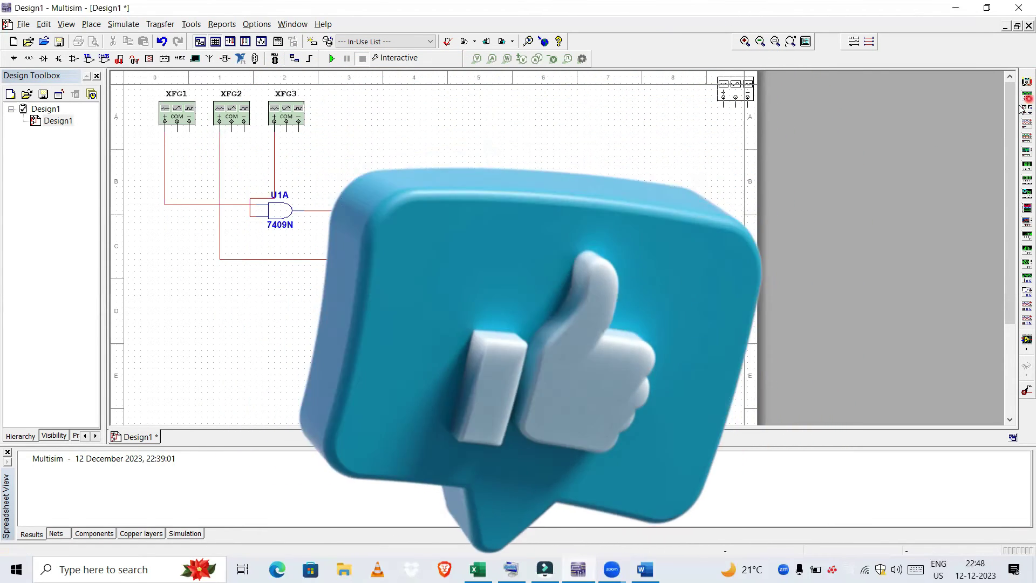
Step: Place an oscilloscope on the schematic and delete the extra generator XFG4
{"action": "left_click", "coordinate": [1021, 104]}
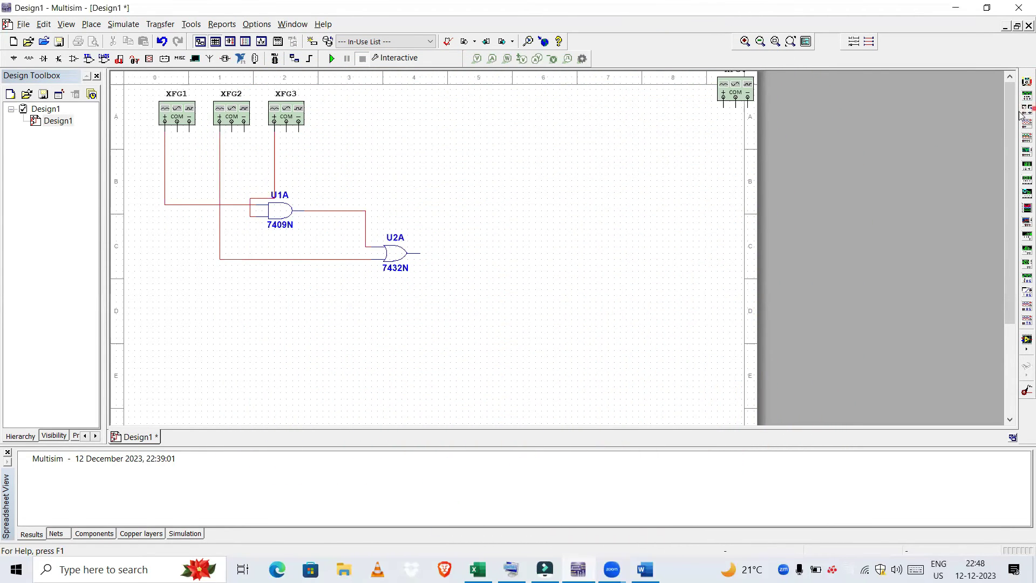
{"action": "left_click", "coordinate": [1022, 124]}
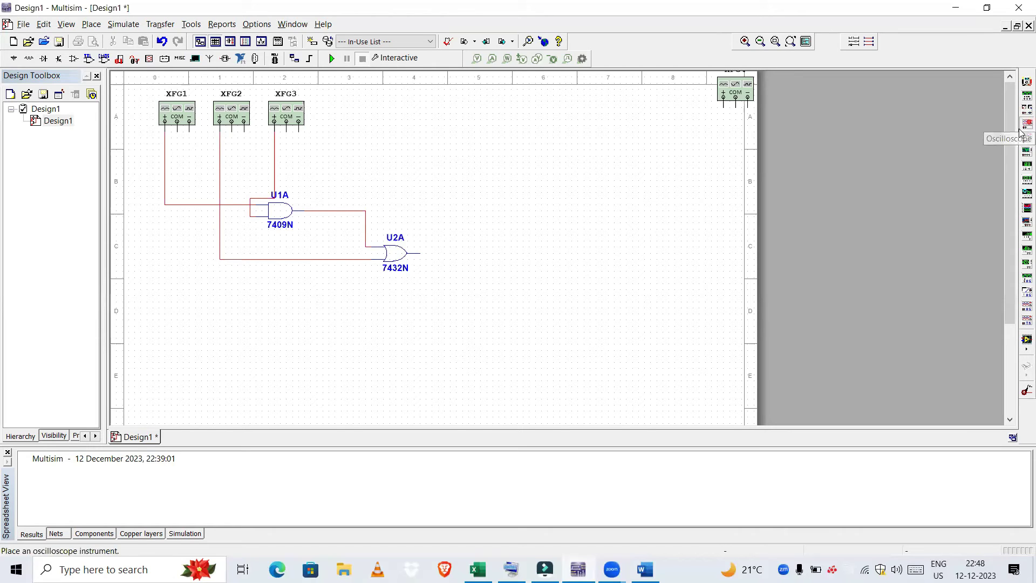
{"action": "left_click", "coordinate": [521, 162]}
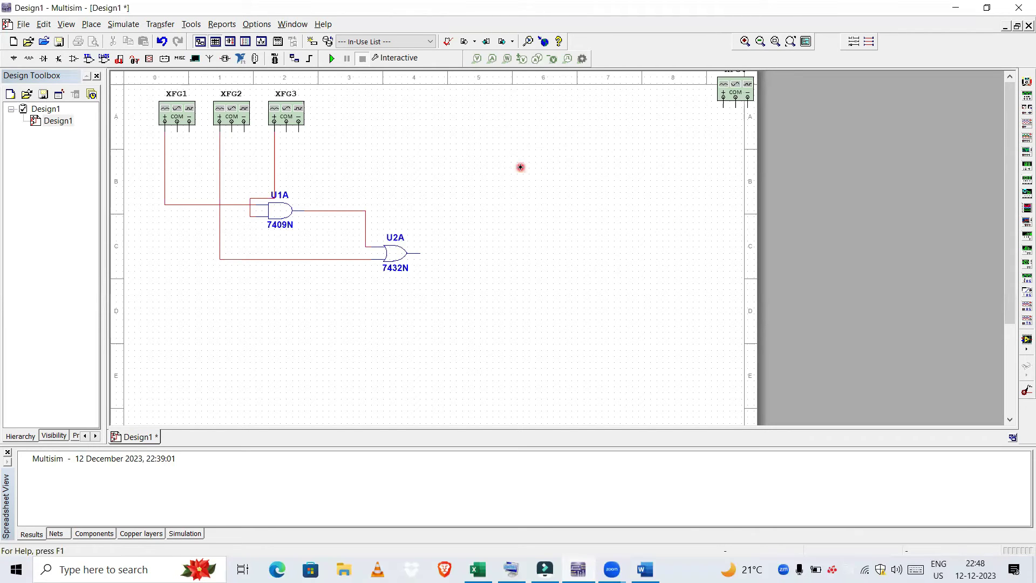
{"action": "left_click_drag", "start_coordinate": [737, 92], "coordinate": [738, 95]}
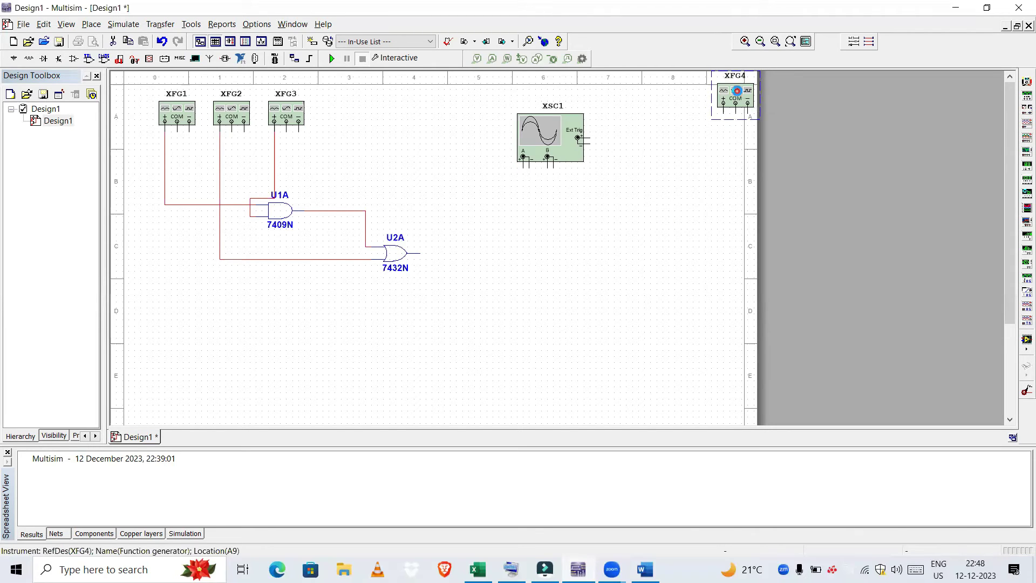
{"action": "key", "text": "Delete"}
{"action": "left_click", "coordinate": [421, 132]}
{"action": "left_click", "coordinate": [187, 143]}
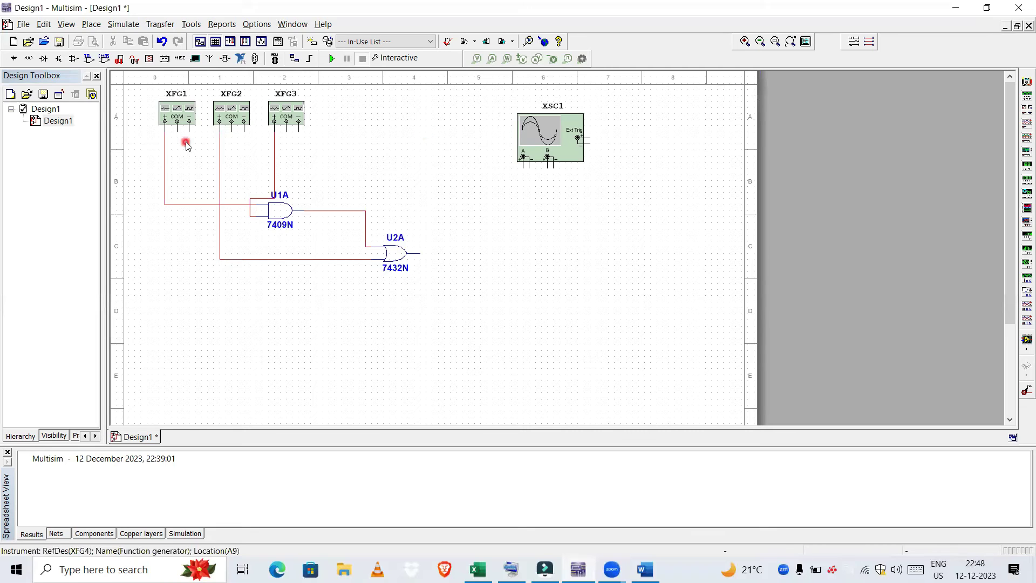
Step: Browse to the Sources > POWER_SOURCES group and drop an AC source above the AND gate
{"action": "left_click", "coordinate": [90, 61]}
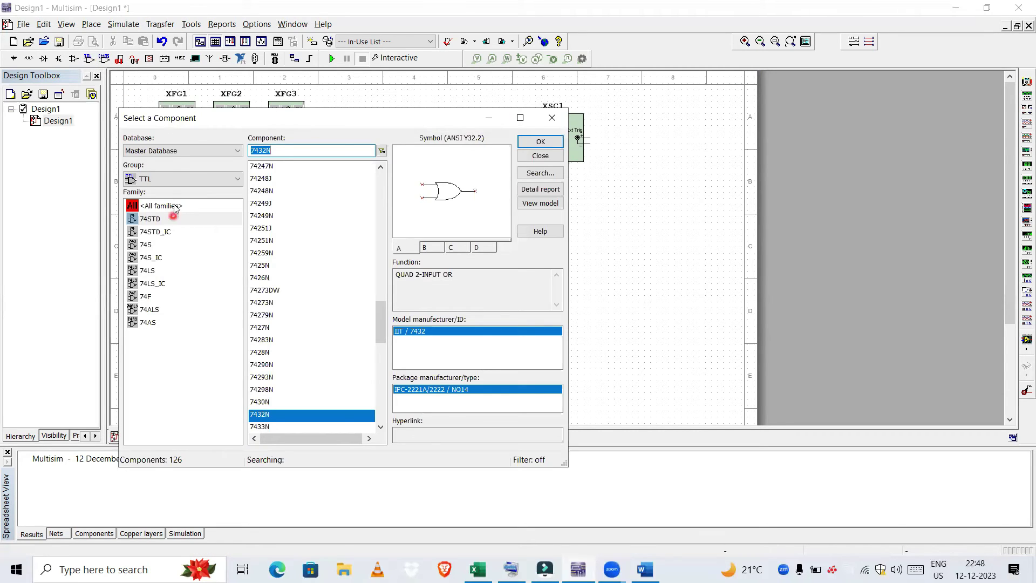
{"action": "left_click", "coordinate": [166, 179]}
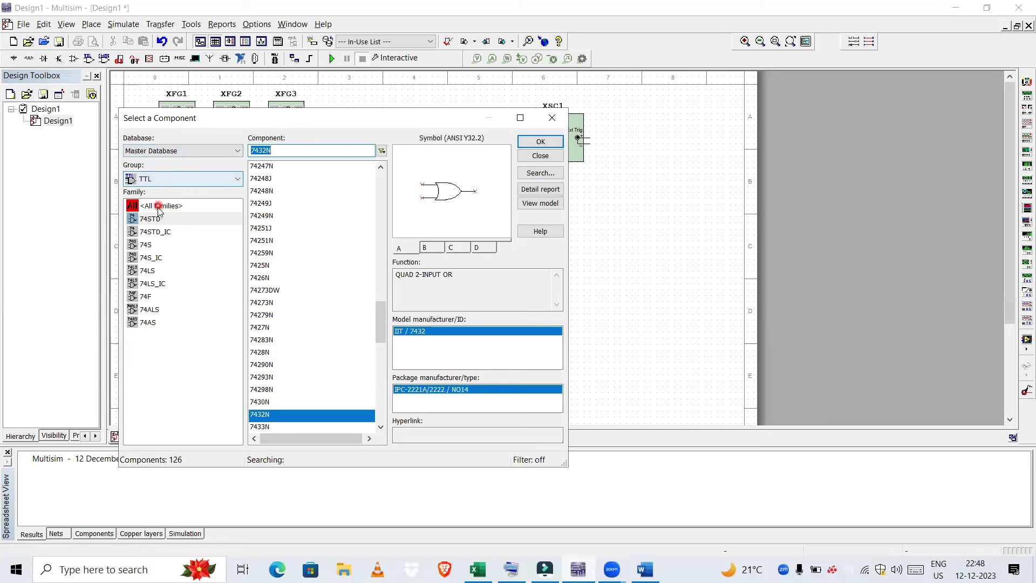
{"action": "left_click", "coordinate": [158, 206]}
{"action": "left_click", "coordinate": [170, 180]}
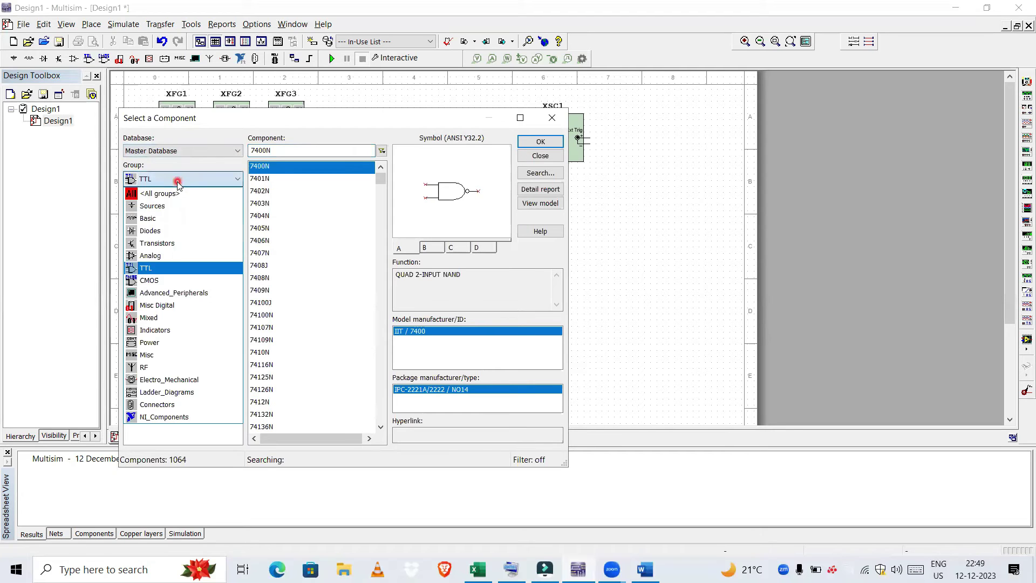
{"action": "left_click", "coordinate": [156, 207]}
{"action": "left_click", "coordinate": [153, 221]}
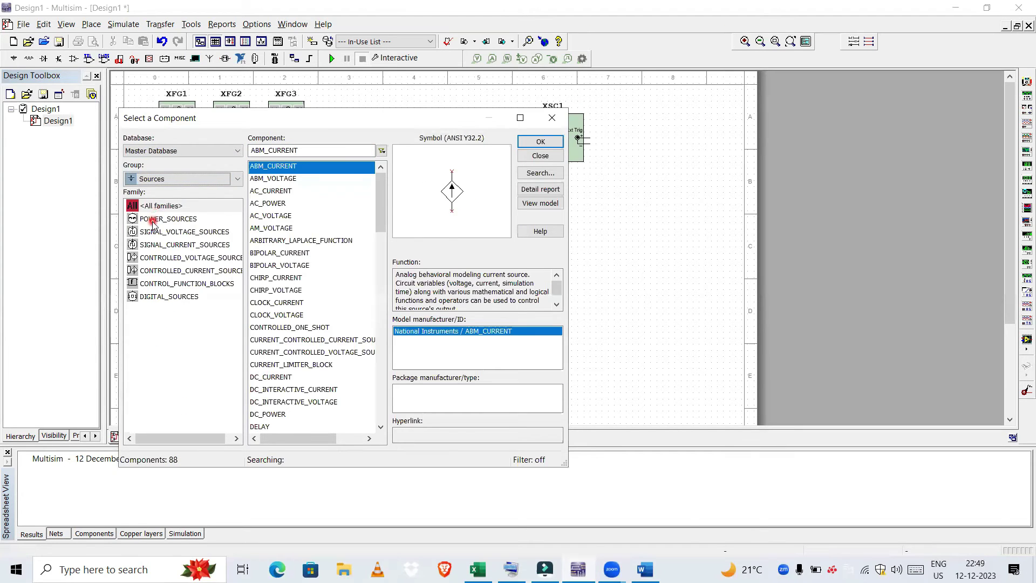
{"action": "key", "text": "Return"}
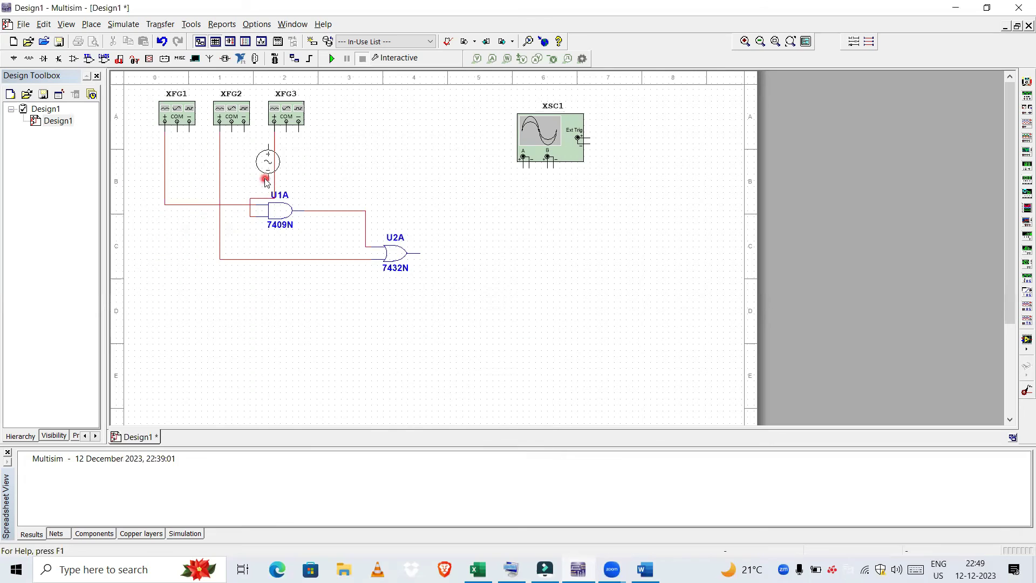
{"action": "left_click", "coordinate": [241, 193]}
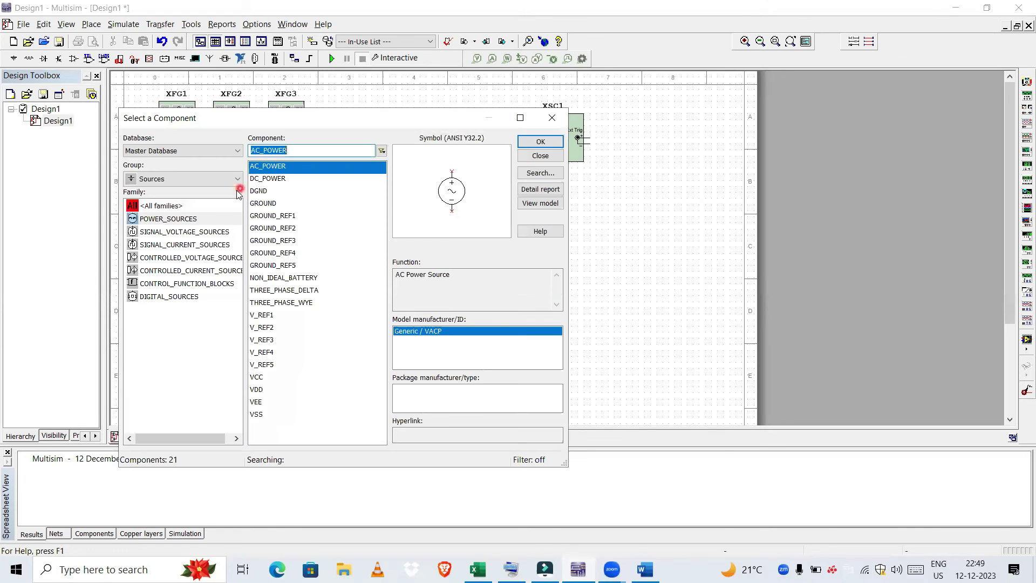
Step: Place a GROUND symbol below the circuit and select the stray V1 AC source
{"action": "left_click", "coordinate": [267, 207]}
{"action": "left_click", "coordinate": [540, 141]}
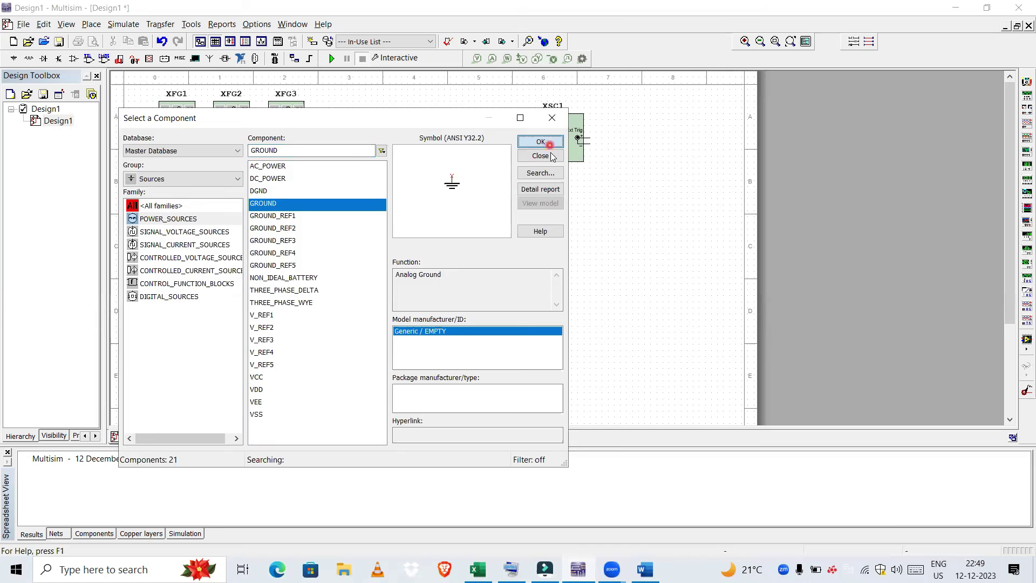
{"action": "left_click", "coordinate": [197, 324]}
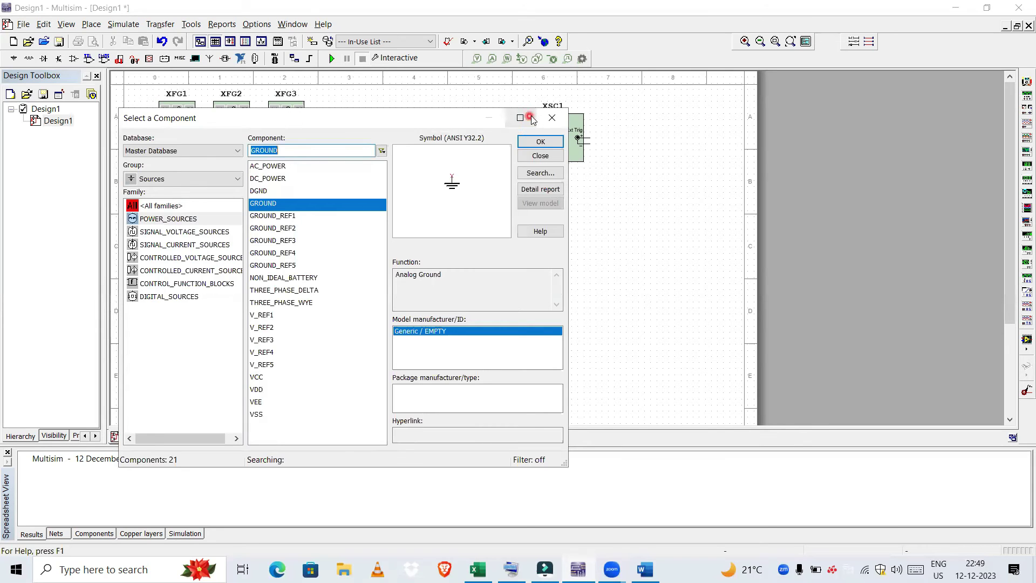
{"action": "left_click", "coordinate": [558, 124]}
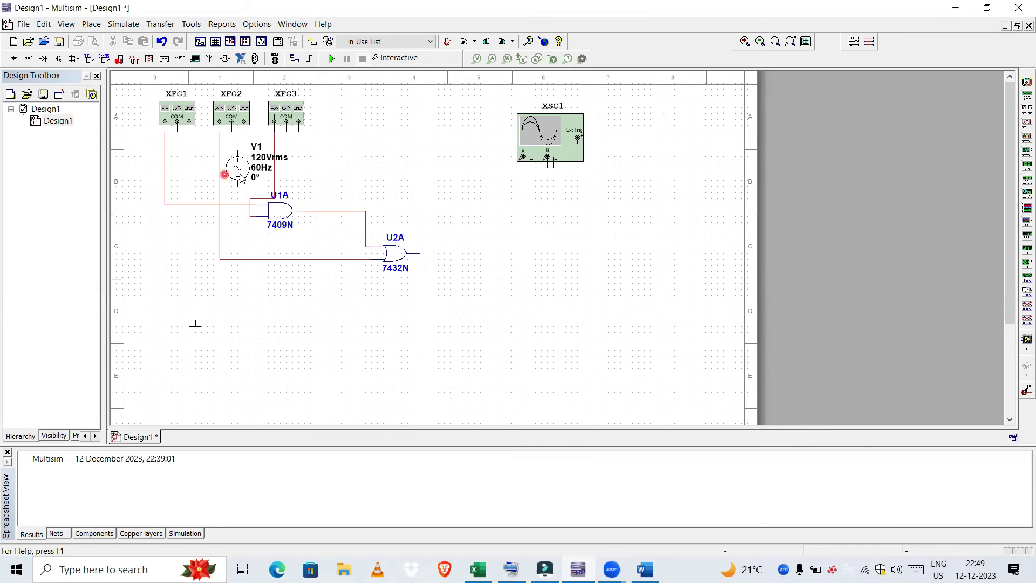
{"action": "left_click", "coordinate": [240, 176]}
Step: Delete V1 and wire the negative terminals of XFG1 and XFG3 to ground
{"action": "key", "text": "Delete"}
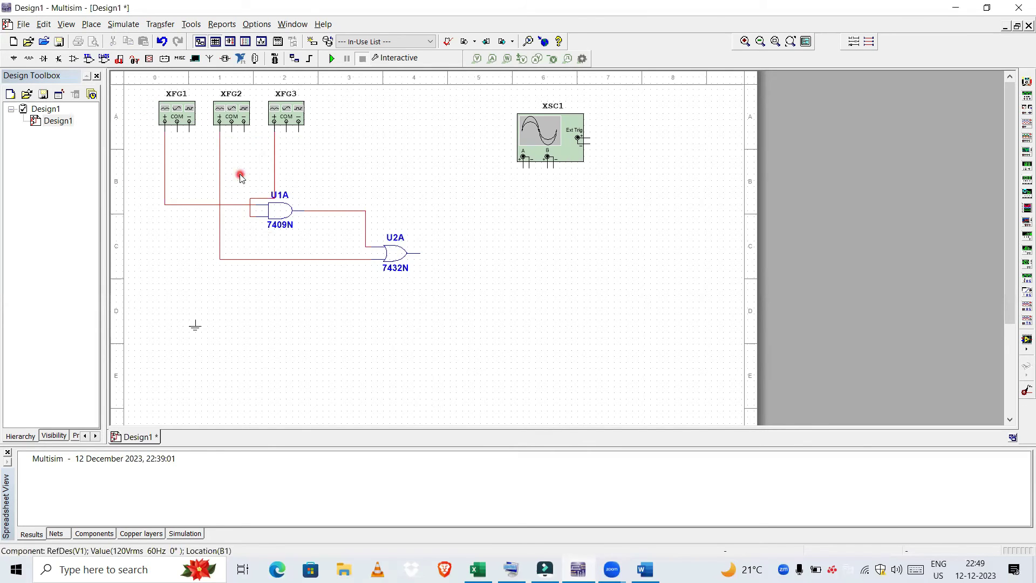
{"action": "left_click", "coordinate": [195, 319]}
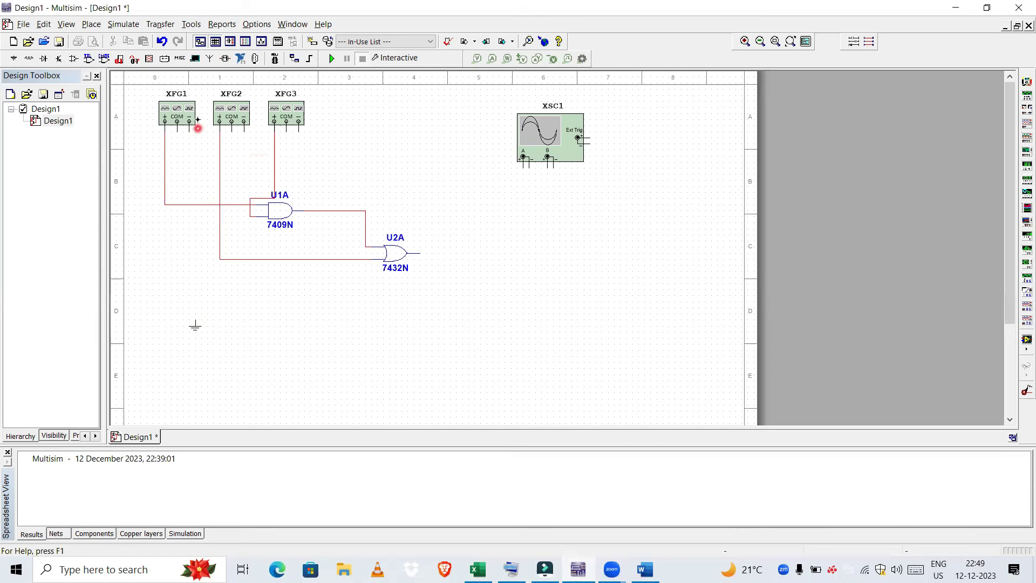
{"action": "left_click", "coordinate": [189, 133]}
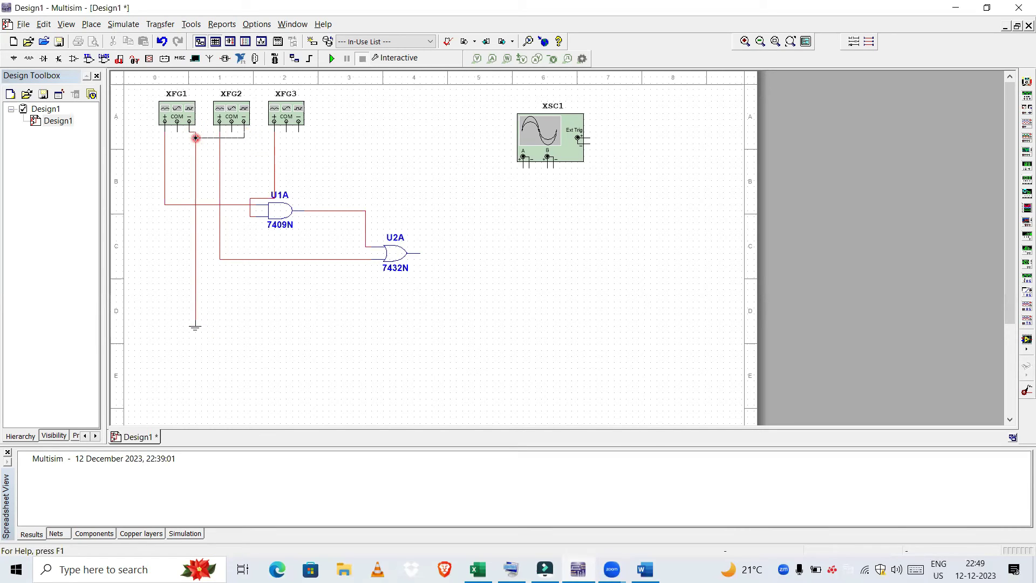
{"action": "left_click", "coordinate": [283, 129]}
{"action": "left_click", "coordinate": [299, 130]}
{"action": "left_click", "coordinate": [196, 154]}
Step: Ground scope channels A and B, connect U2A's output to channel A, and run the simulation
{"action": "left_click", "coordinate": [533, 171]}
{"action": "left_click", "coordinate": [286, 156]}
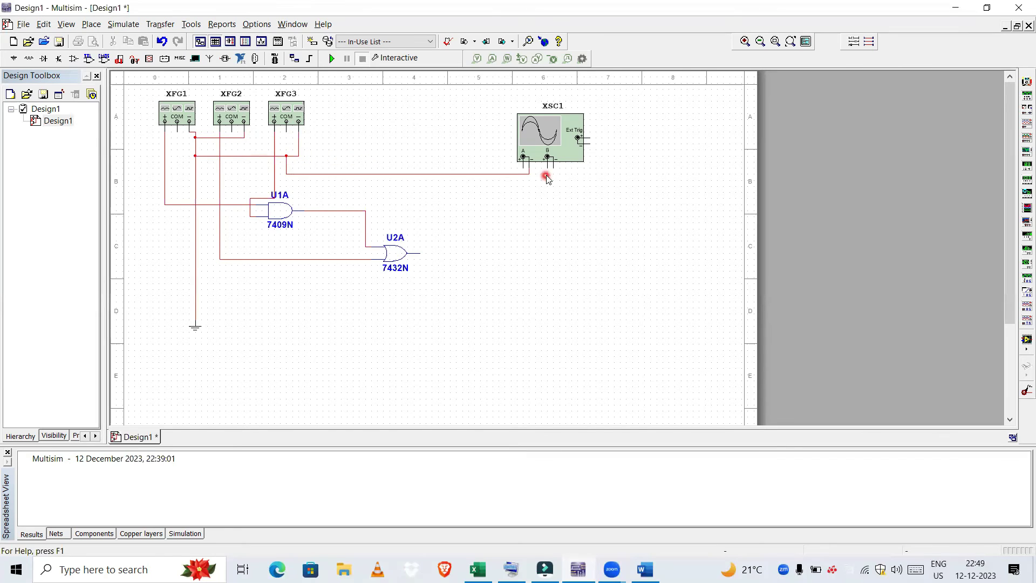
{"action": "left_click", "coordinate": [553, 167]}
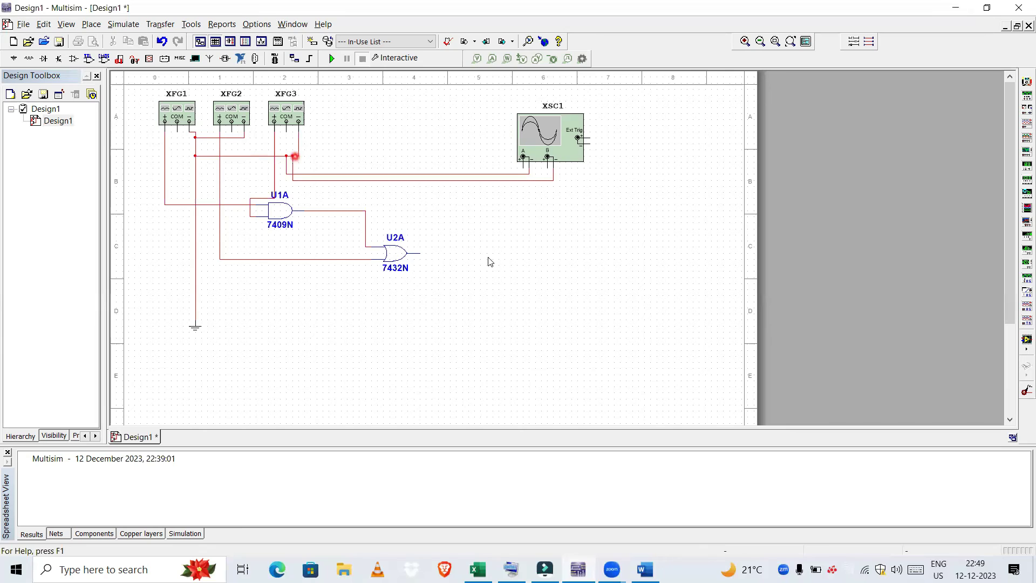
{"action": "left_click", "coordinate": [419, 254]}
{"action": "left_click", "coordinate": [523, 167]}
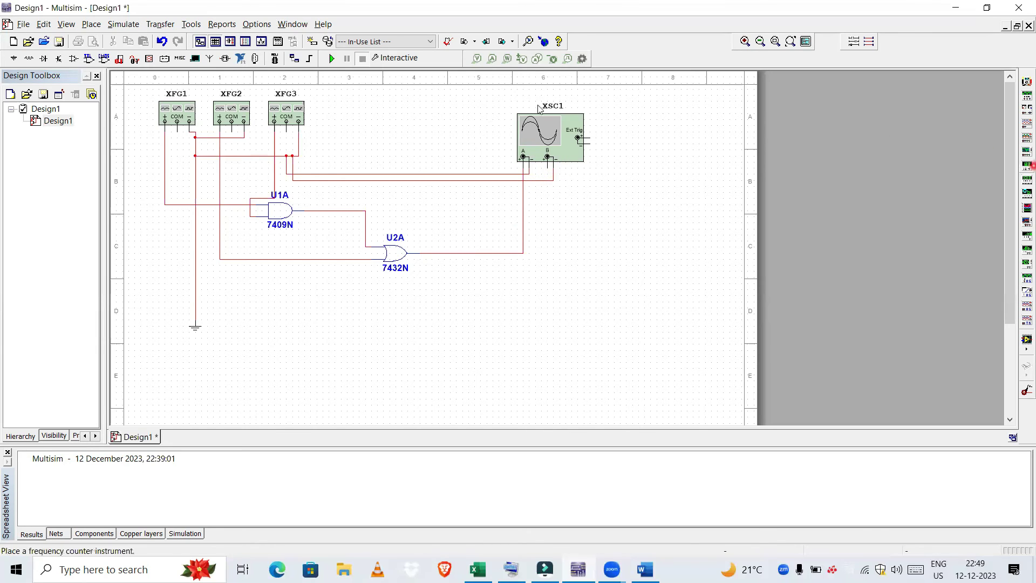
{"action": "left_click", "coordinate": [331, 59]}
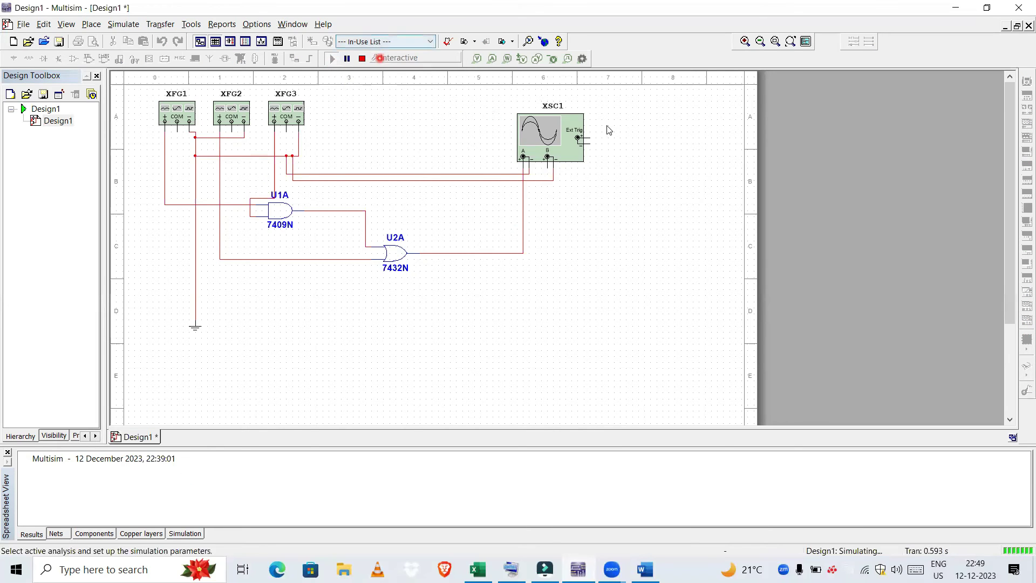
Step: Show the XSC1 oscilloscope with a white screen beside the gates, then return to the Word derivation
{"action": "double_click", "coordinate": [548, 139]}
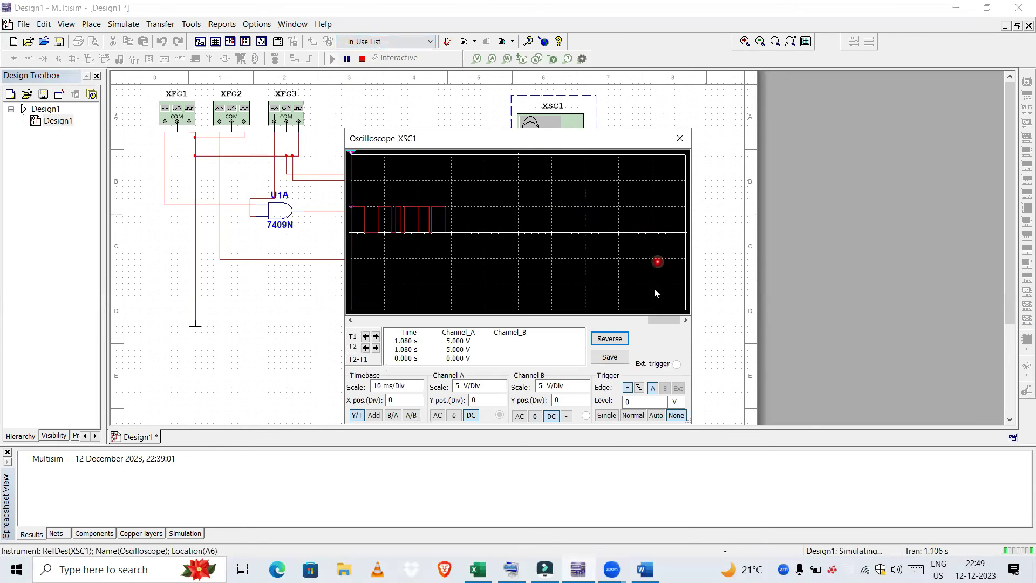
{"action": "left_click", "coordinate": [602, 341]}
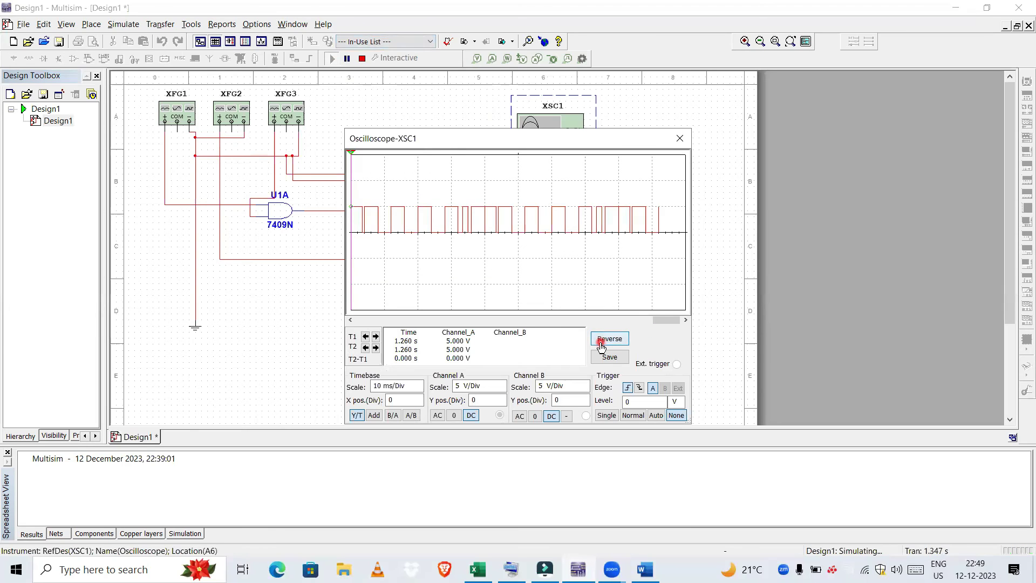
{"action": "left_click", "coordinate": [492, 141]}
{"action": "left_click_drag", "start_coordinate": [493, 141], "coordinate": [671, 73]}
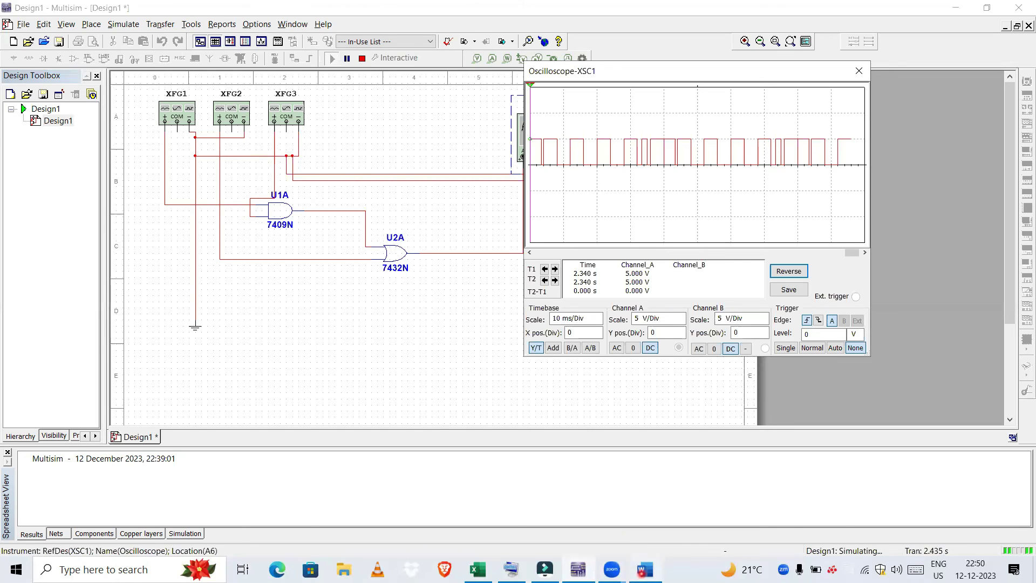
{"action": "left_click", "coordinate": [642, 571]}
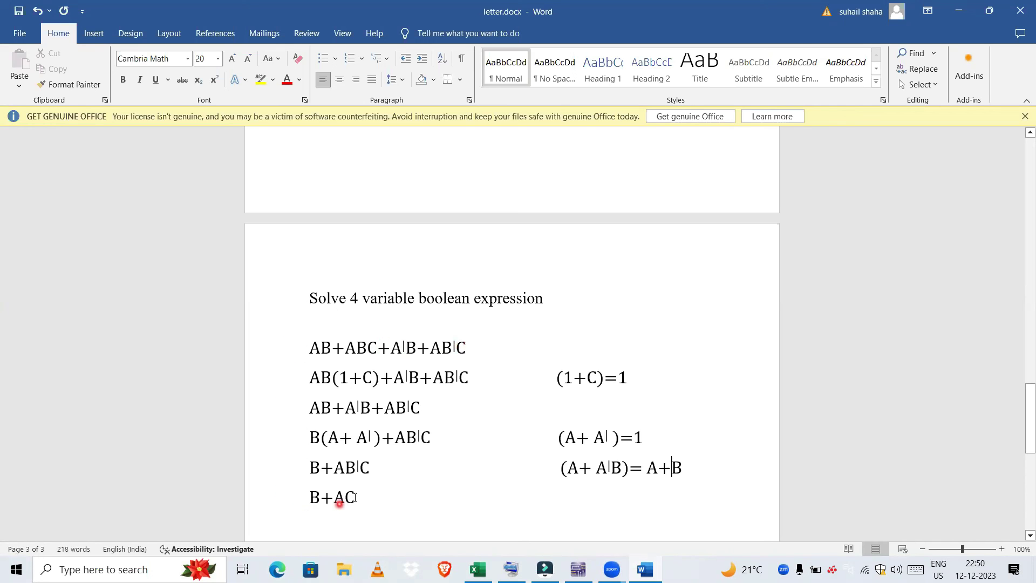
Step: Minimize Word to bring back Multisim, with XSC1 showing the B+AC output as 5 V pulses
{"action": "left_click", "coordinate": [967, 8]}
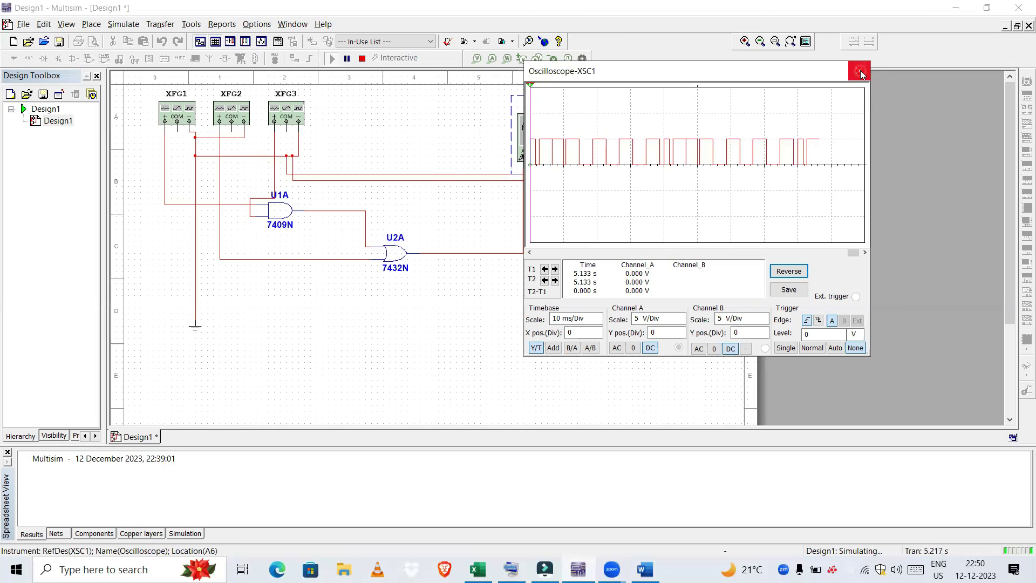
{"action": "left_click", "coordinate": [398, 151]}
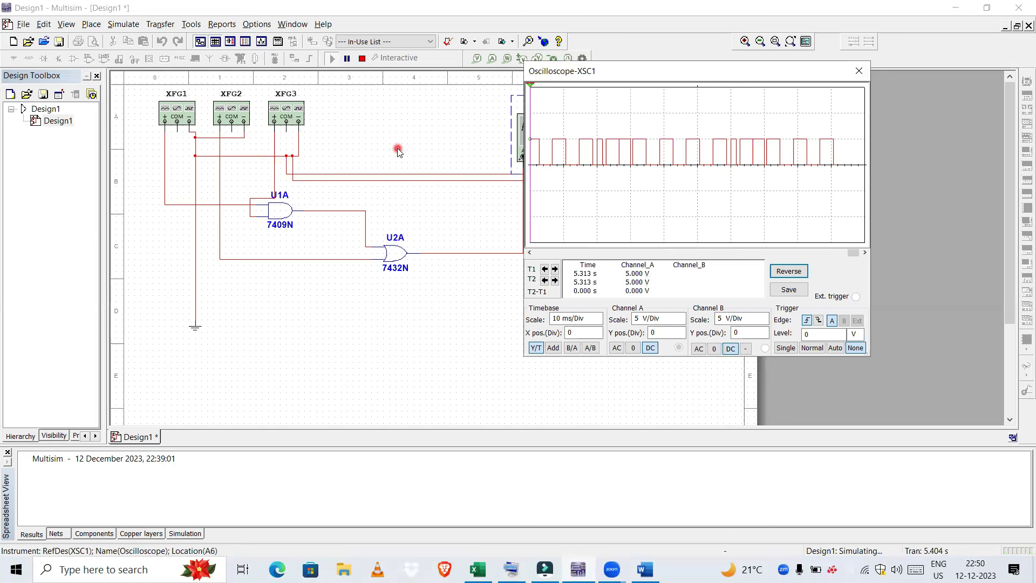